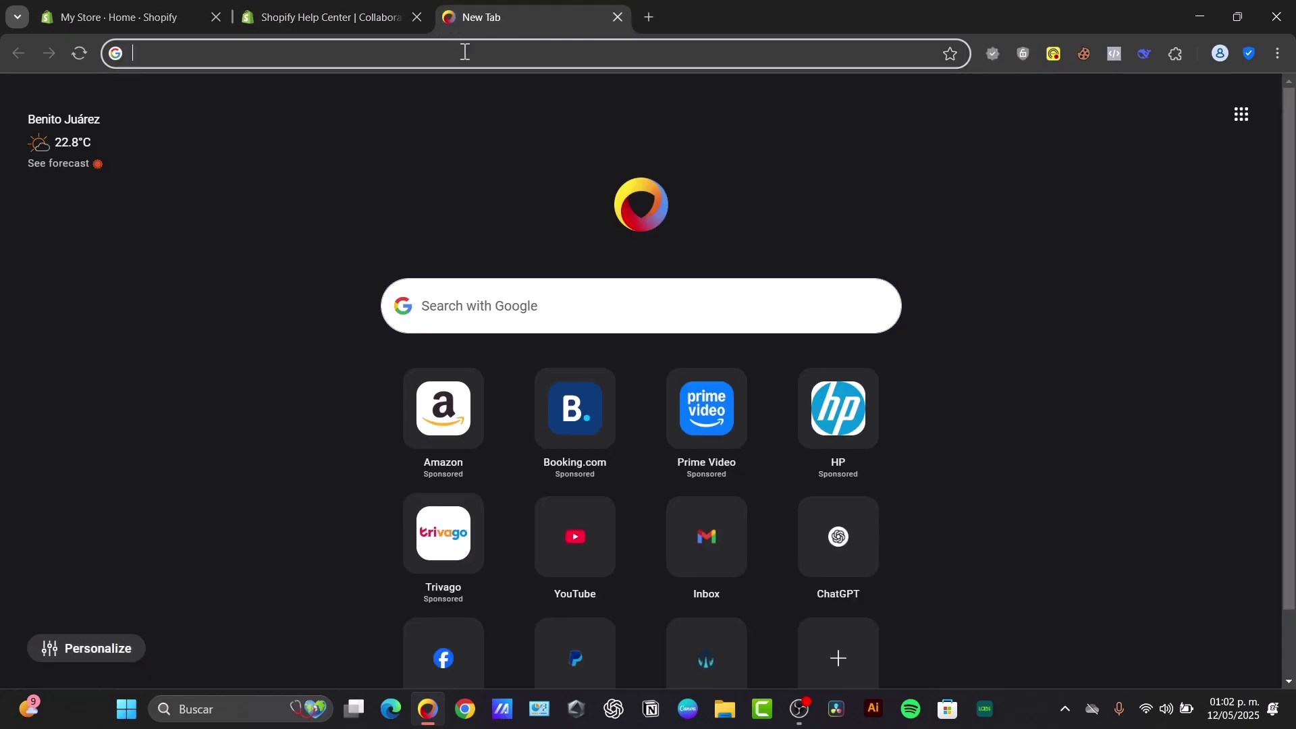
Search Google for 'free website' and dismiss the search suggestions
{"action": "type", "text": "free website"}
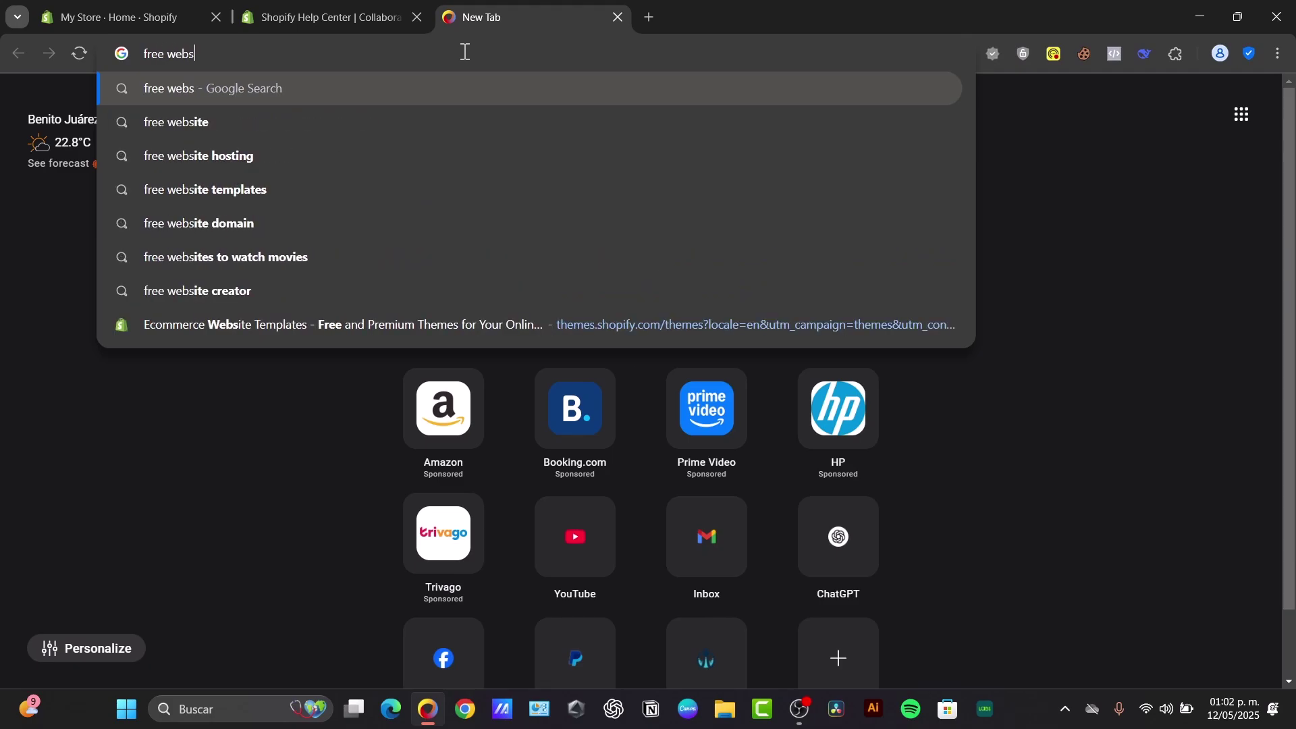
{"action": "key", "text": "Return"}
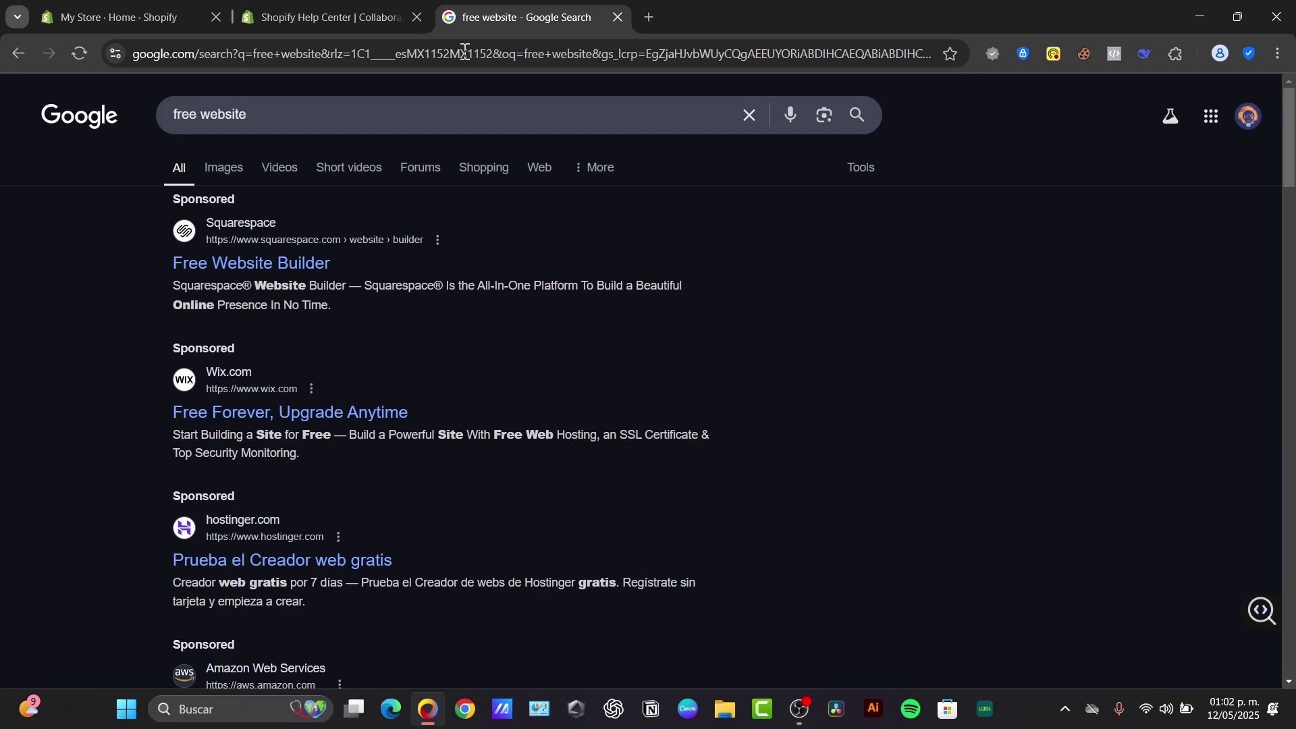
{"action": "left_click", "coordinate": [451, 55]}
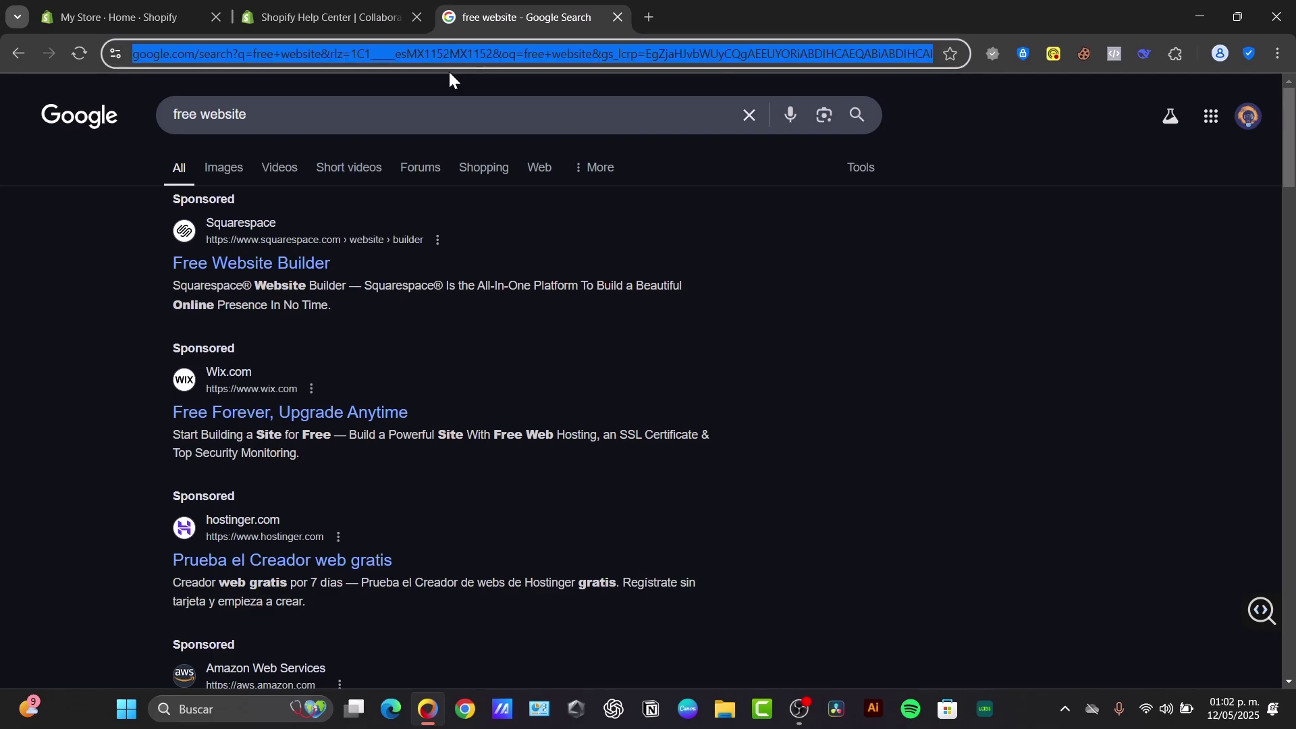
{"action": "double_click", "coordinate": [454, 113]}
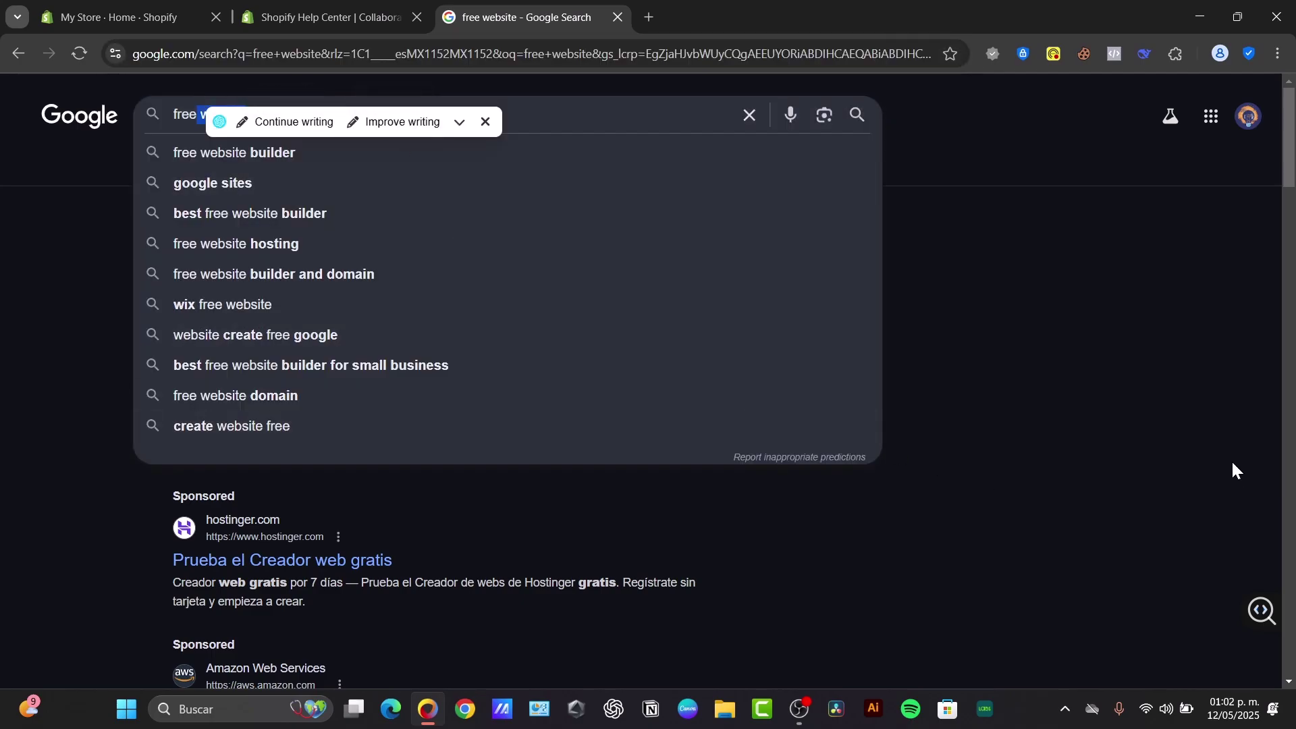
{"action": "left_click", "coordinate": [1233, 464]}
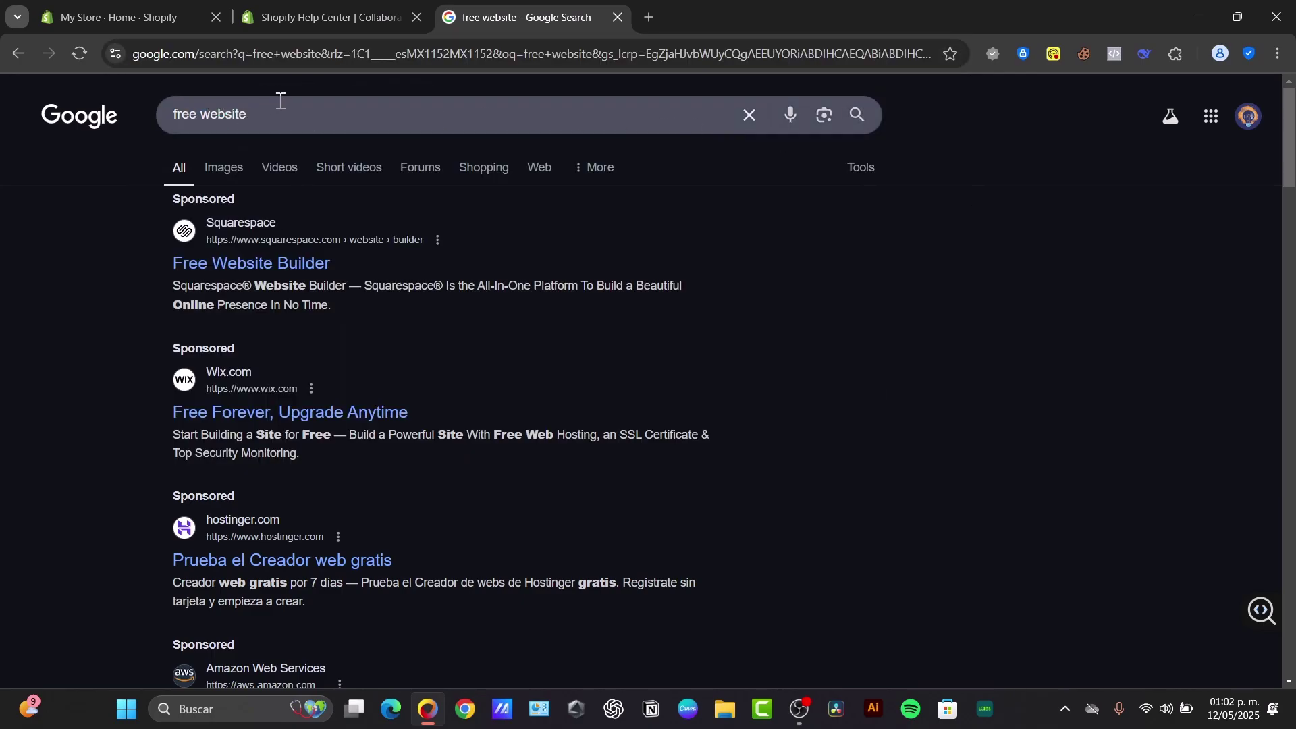
{"action": "scroll", "coordinate": [254, 331], "scroll_direction": "down", "scroll_amount": 6}
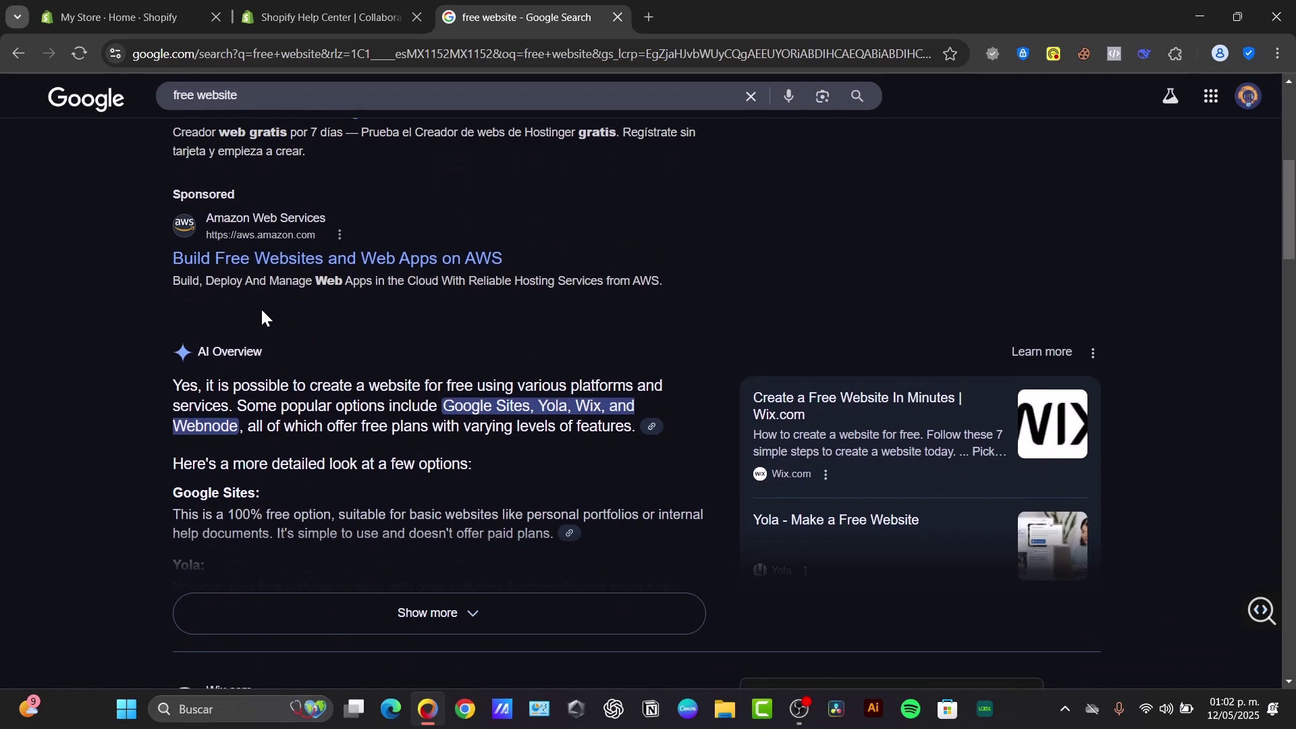
{"action": "scroll", "coordinate": [304, 310], "scroll_direction": "down", "scroll_amount": 8}
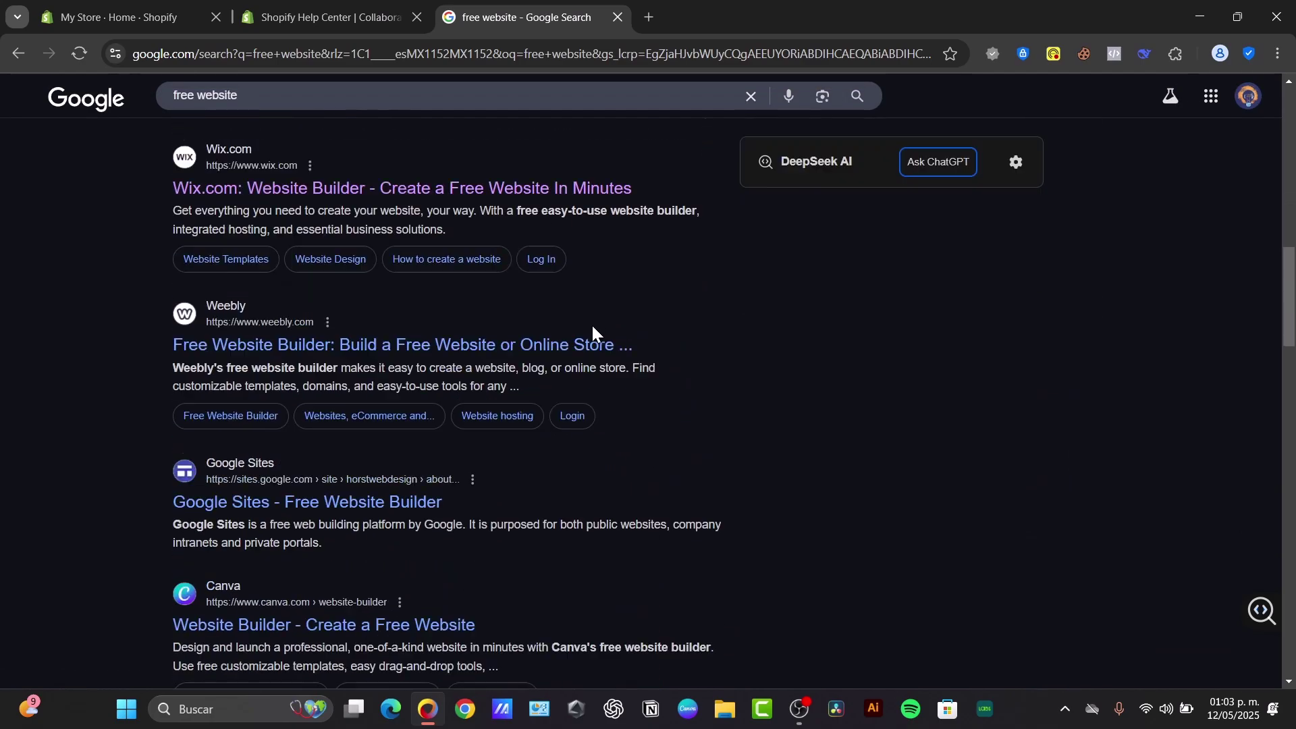
{"action": "scroll", "coordinate": [592, 330], "scroll_direction": "up", "scroll_amount": 1}
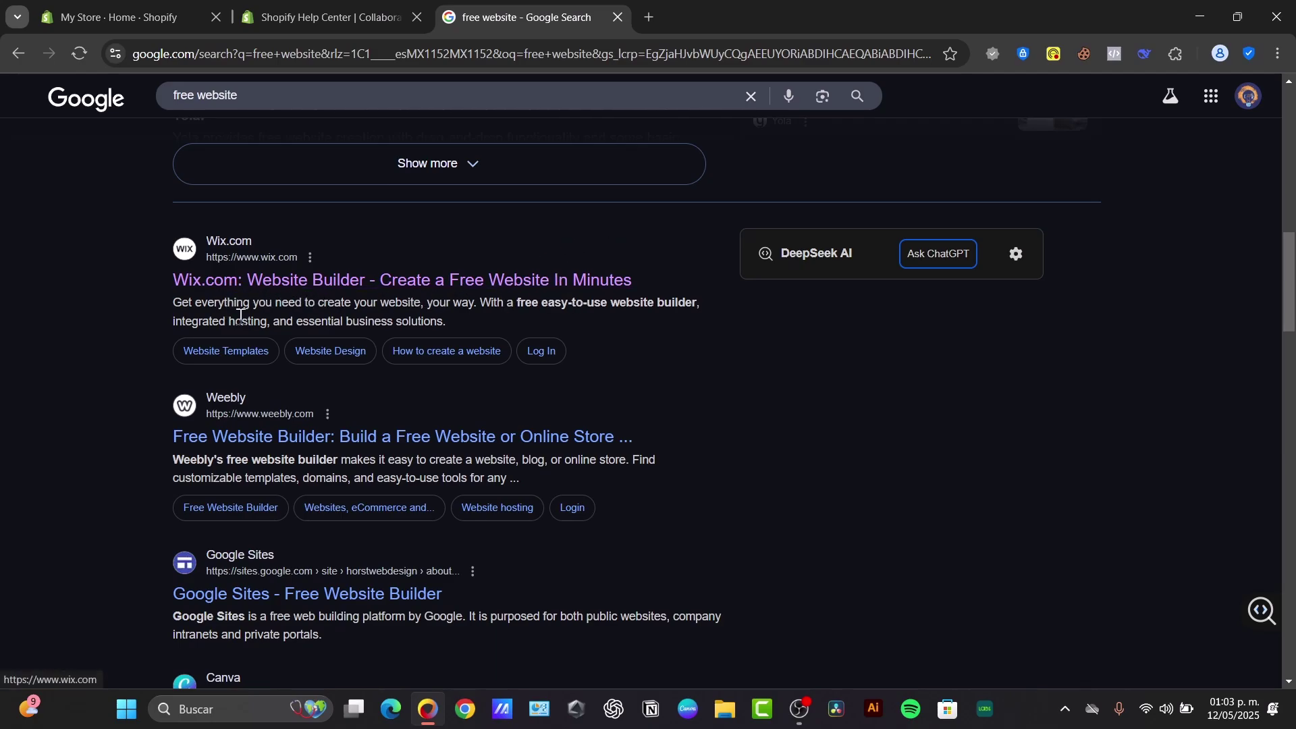
{"action": "scroll", "coordinate": [427, 444], "scroll_direction": "down", "scroll_amount": 3}
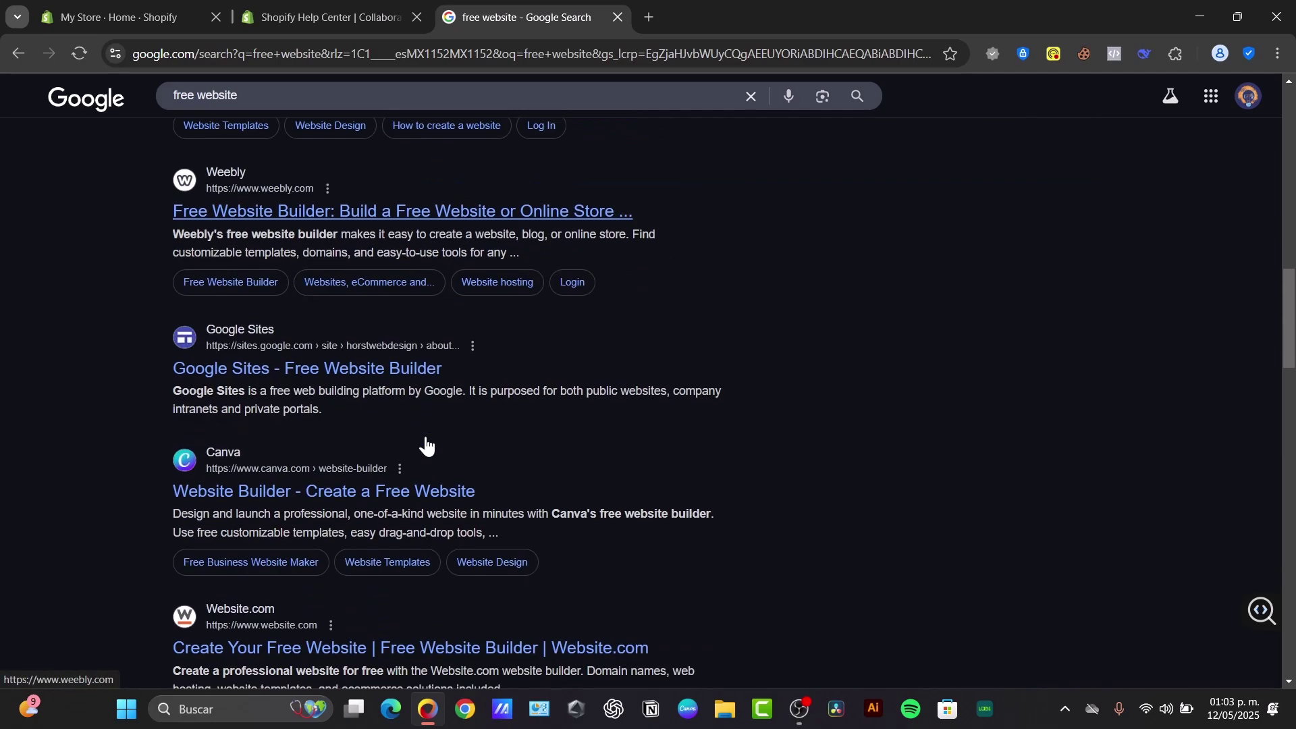
{"action": "scroll", "coordinate": [362, 382], "scroll_direction": "down", "scroll_amount": 3}
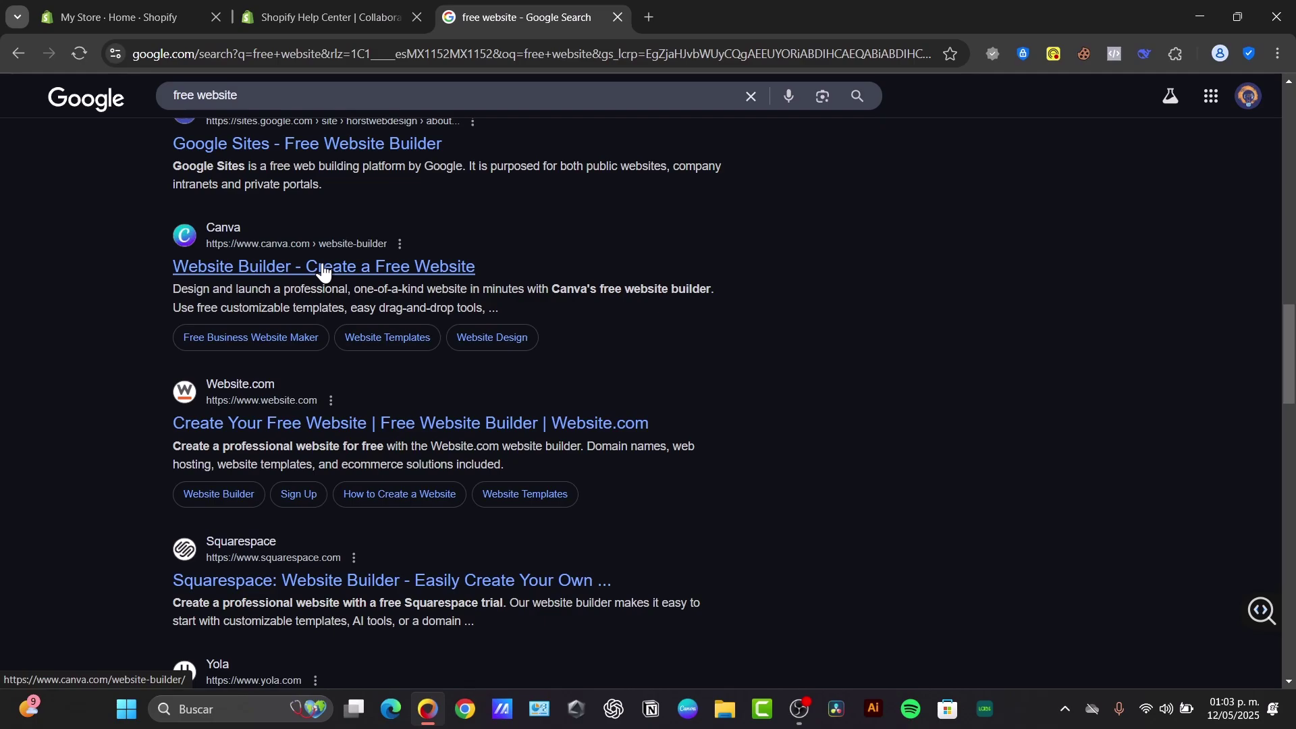
{"action": "scroll", "coordinate": [324, 277], "scroll_direction": "up", "scroll_amount": 3}
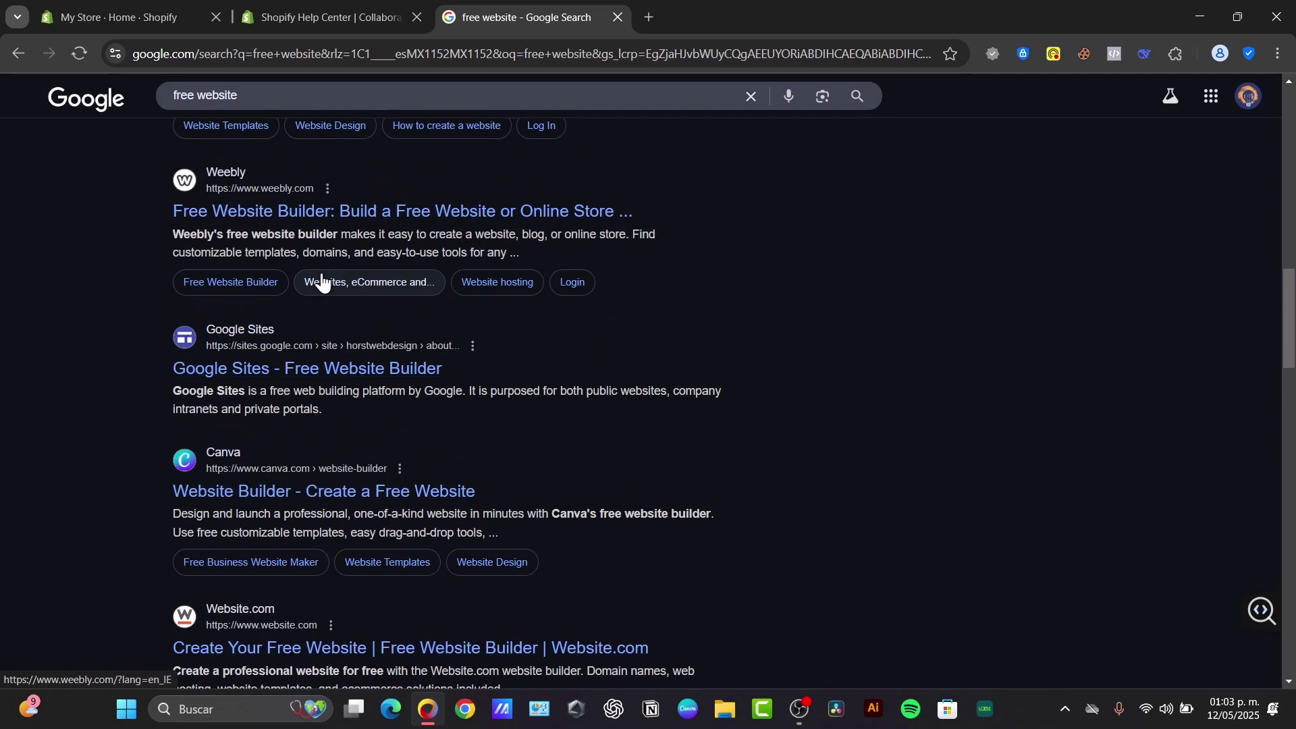
Open the Google Sites result and browse the marketplace's $39–$49 templates, like B&B Property
{"action": "left_click", "coordinate": [256, 370]}
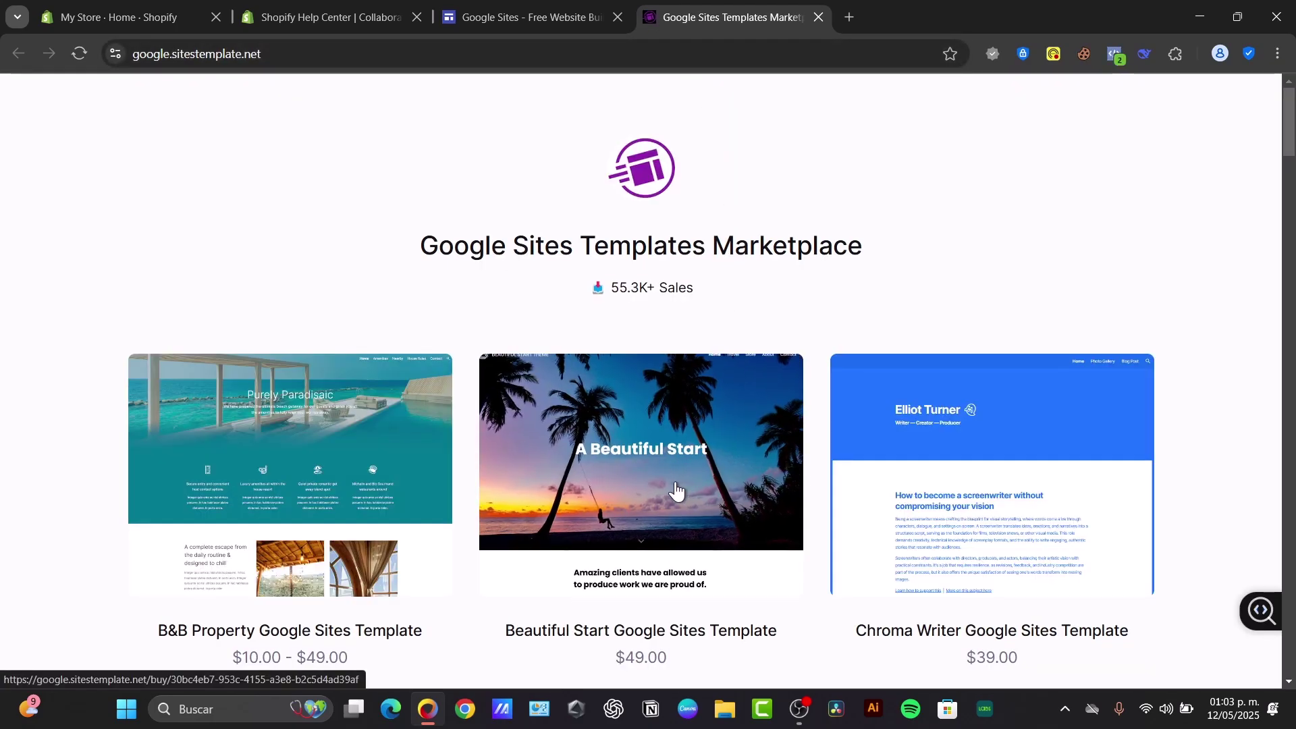
{"action": "scroll", "coordinate": [1006, 512], "scroll_direction": "down", "scroll_amount": 6}
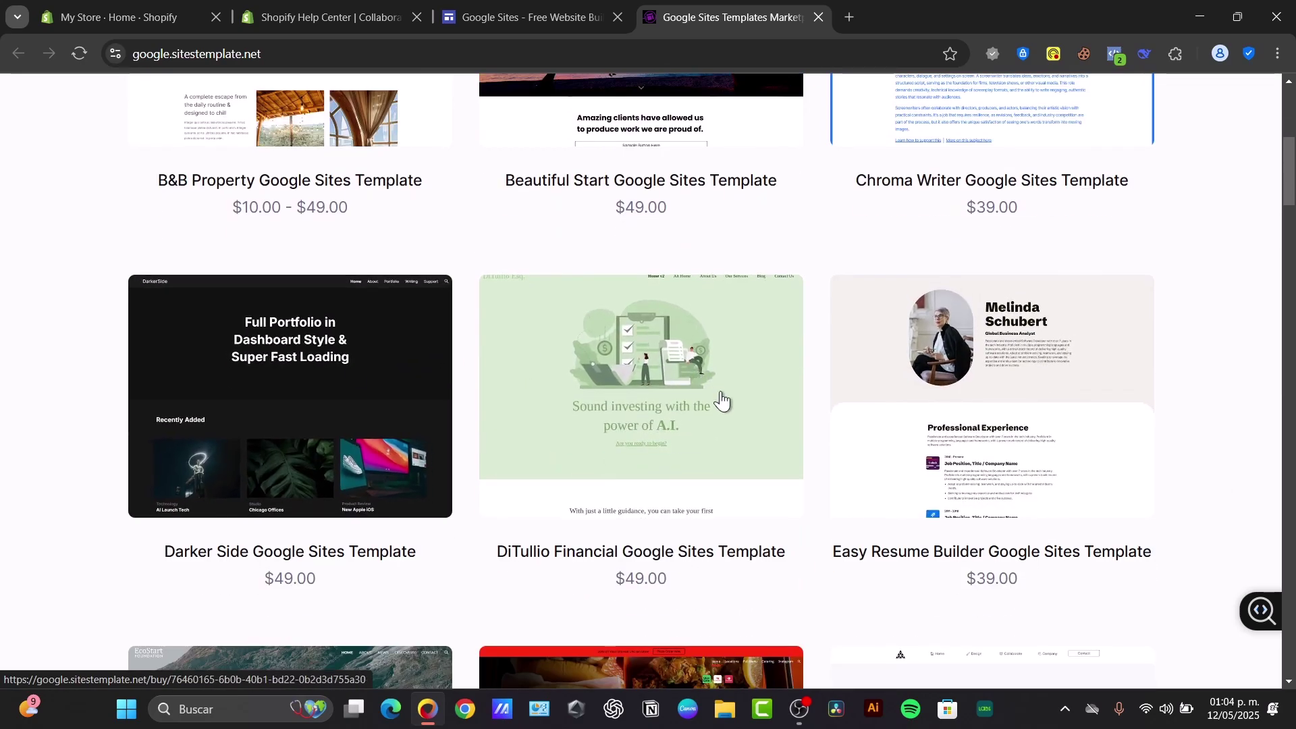
{"action": "scroll", "coordinate": [739, 412], "scroll_direction": "down", "scroll_amount": 3}
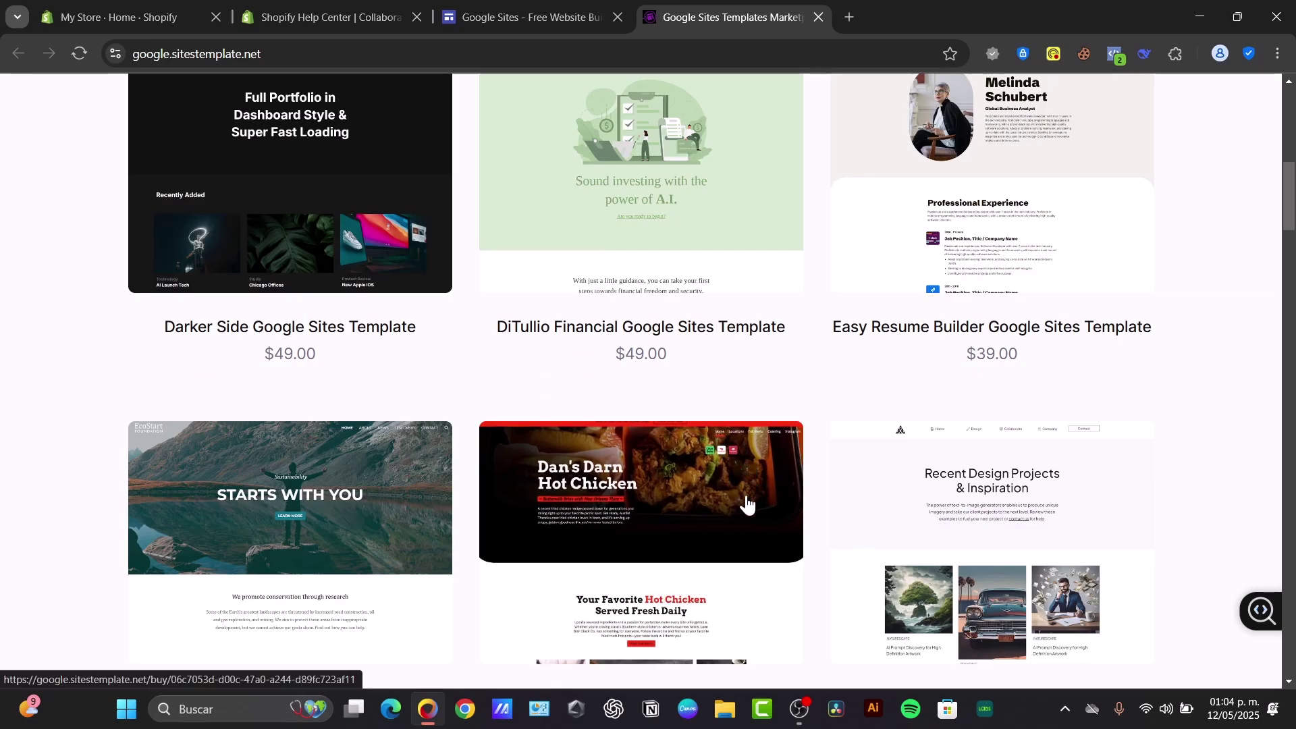
{"action": "scroll", "coordinate": [749, 513], "scroll_direction": "down", "scroll_amount": 3}
{"action": "scroll", "coordinate": [763, 521], "scroll_direction": "down", "scroll_amount": 3}
{"action": "scroll", "coordinate": [770, 520], "scroll_direction": "down", "scroll_amount": 6}
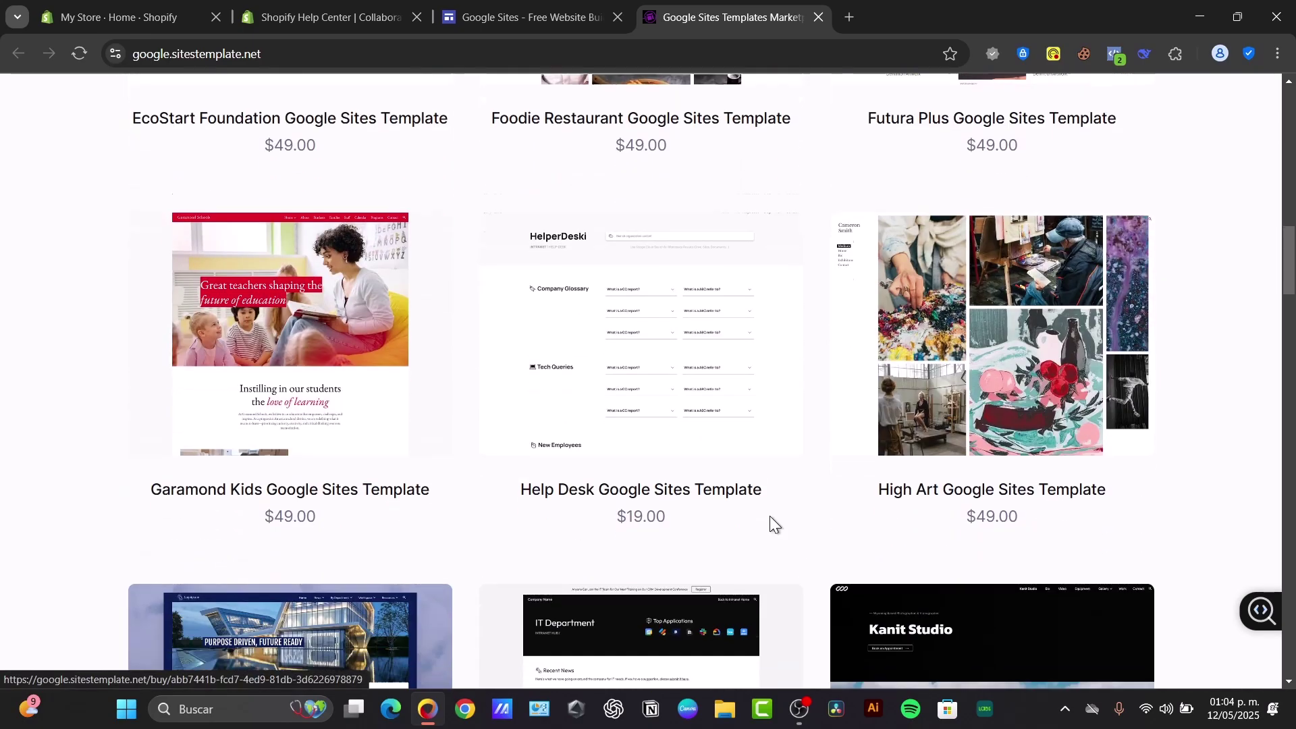
{"action": "scroll", "coordinate": [771, 526], "scroll_direction": "down", "scroll_amount": 3}
{"action": "scroll", "coordinate": [773, 525], "scroll_direction": "down", "scroll_amount": 18}
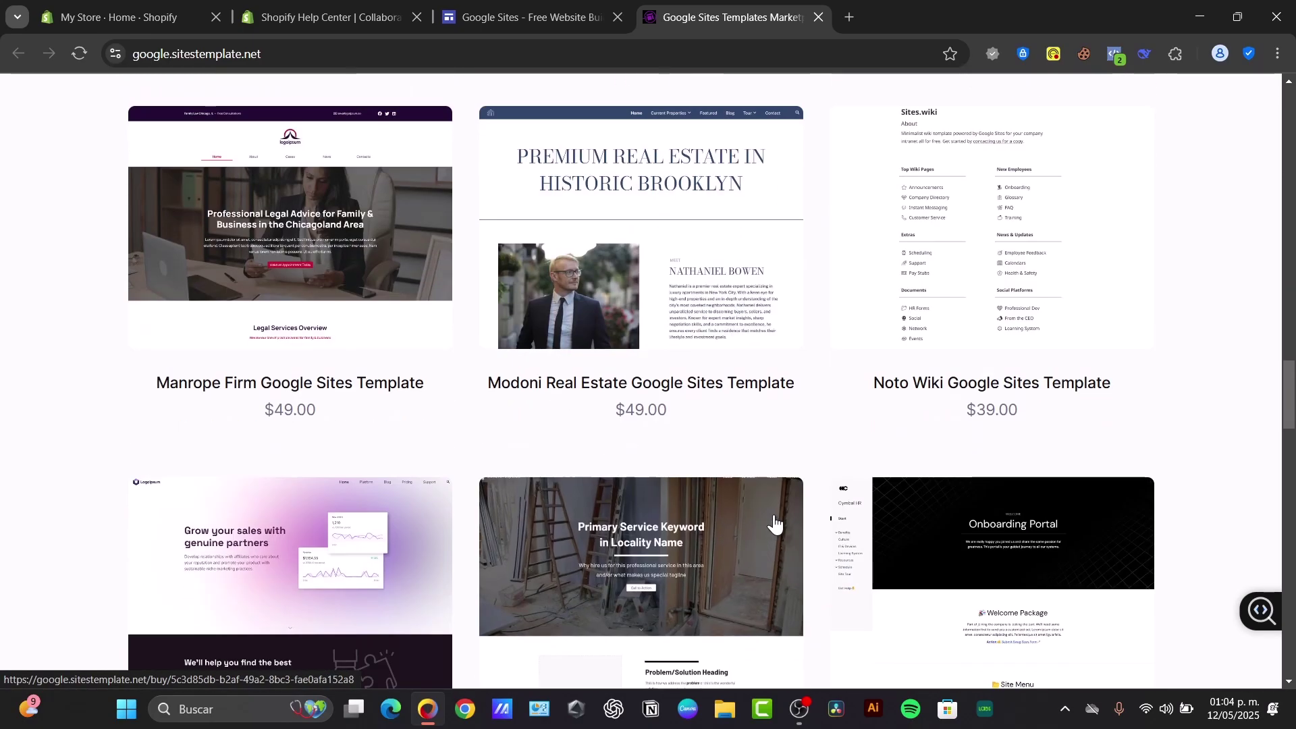
{"action": "scroll", "coordinate": [775, 520], "scroll_direction": "down", "scroll_amount": 3}
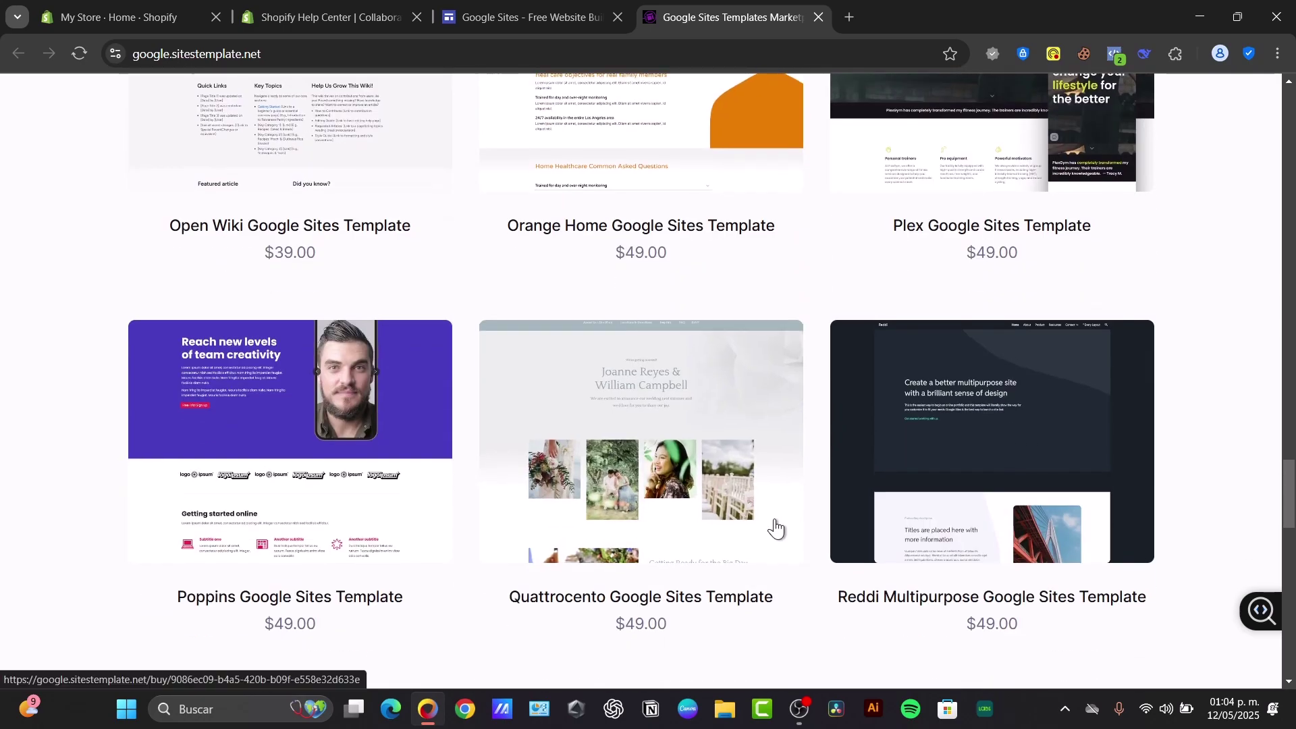
{"action": "scroll", "coordinate": [775, 529], "scroll_direction": "down", "scroll_amount": 12}
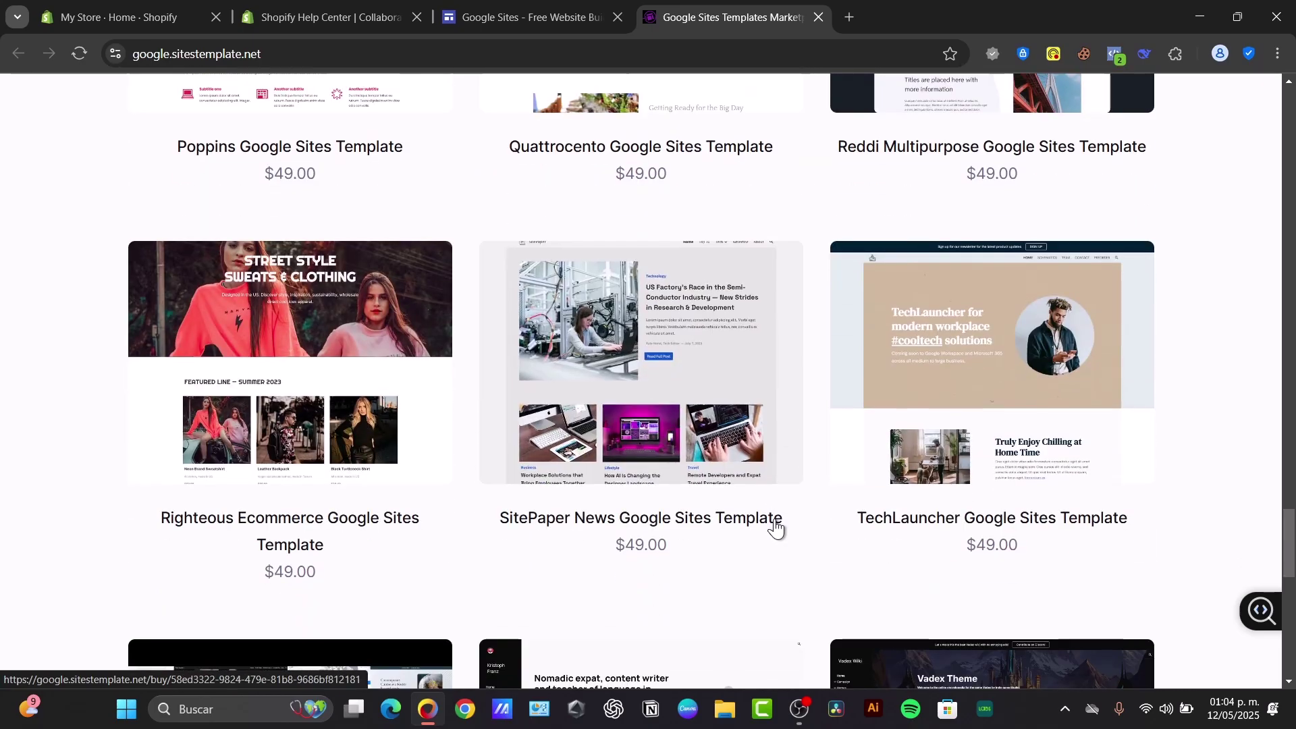
{"action": "scroll", "coordinate": [775, 529], "scroll_direction": "down", "scroll_amount": 3}
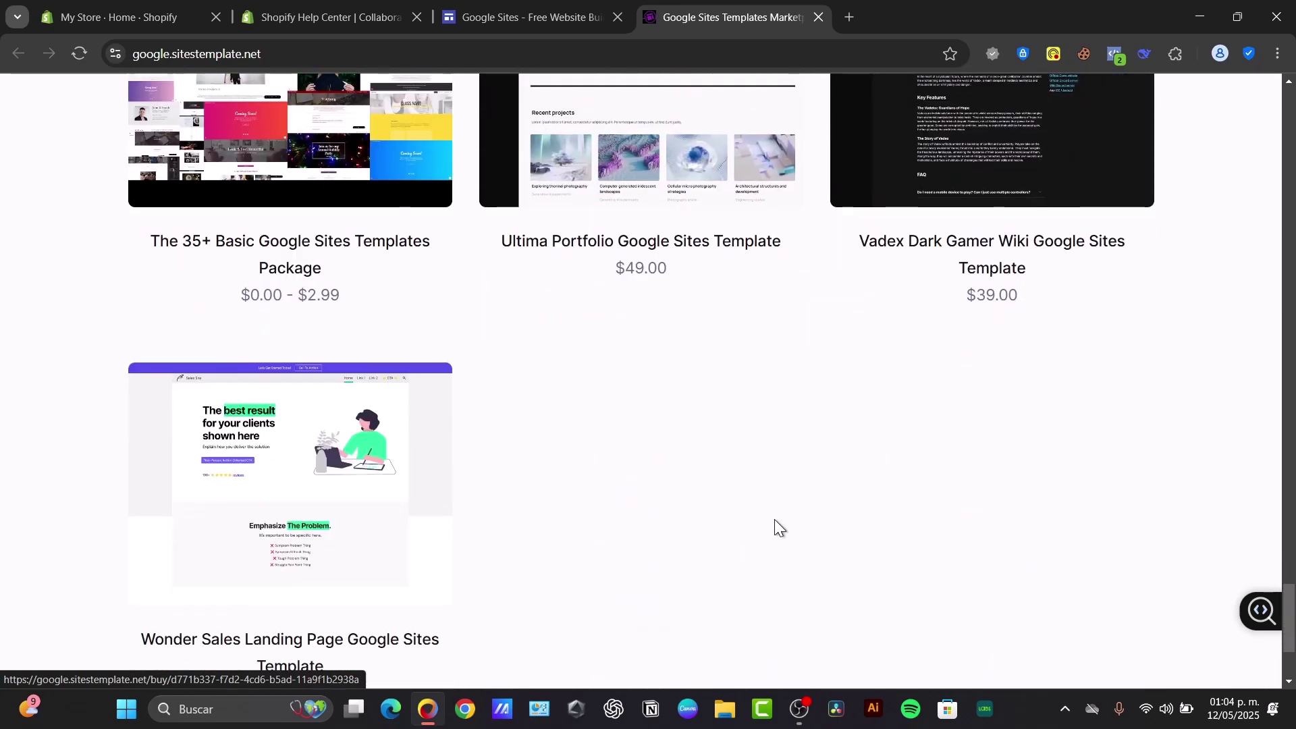
{"action": "scroll", "coordinate": [775, 528], "scroll_direction": "down", "scroll_amount": 3}
{"action": "scroll", "coordinate": [775, 525], "scroll_direction": "up", "scroll_amount": 20}
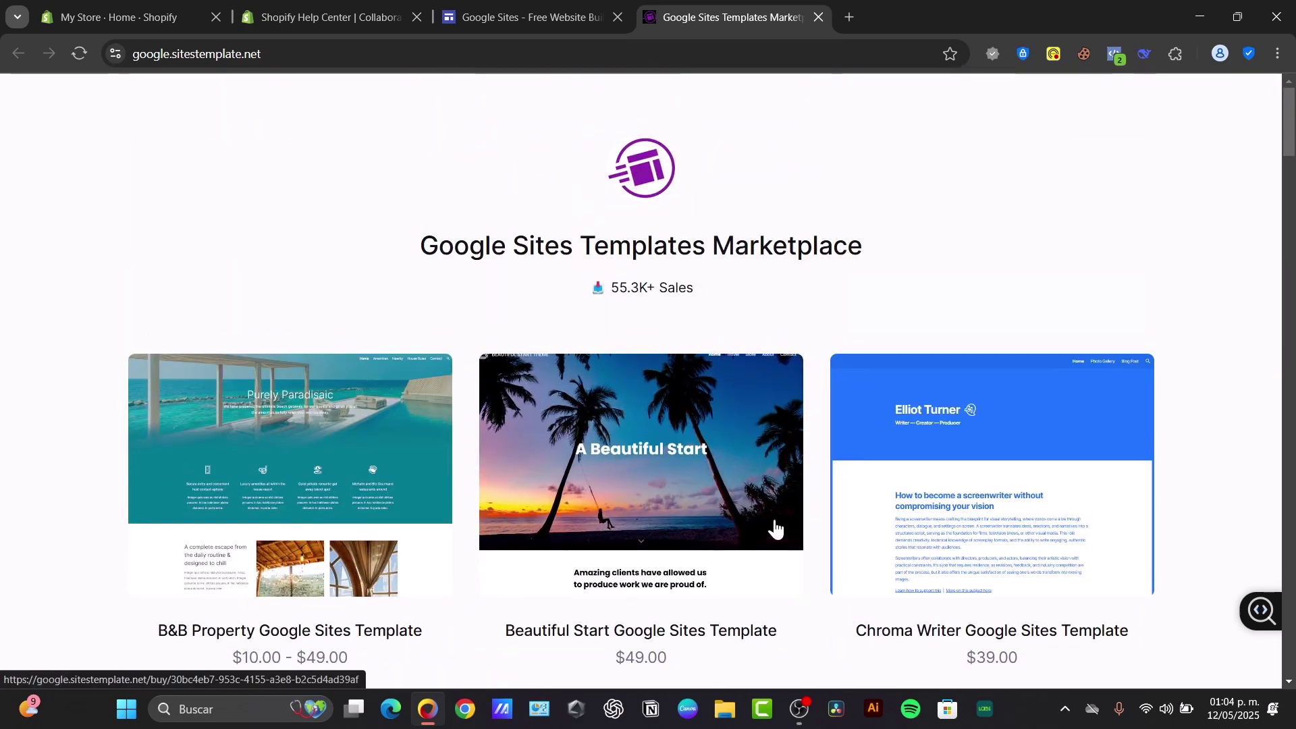
Close the marketplace tab and open the Google Sites Template gallery
{"action": "left_click", "coordinate": [819, 17]}
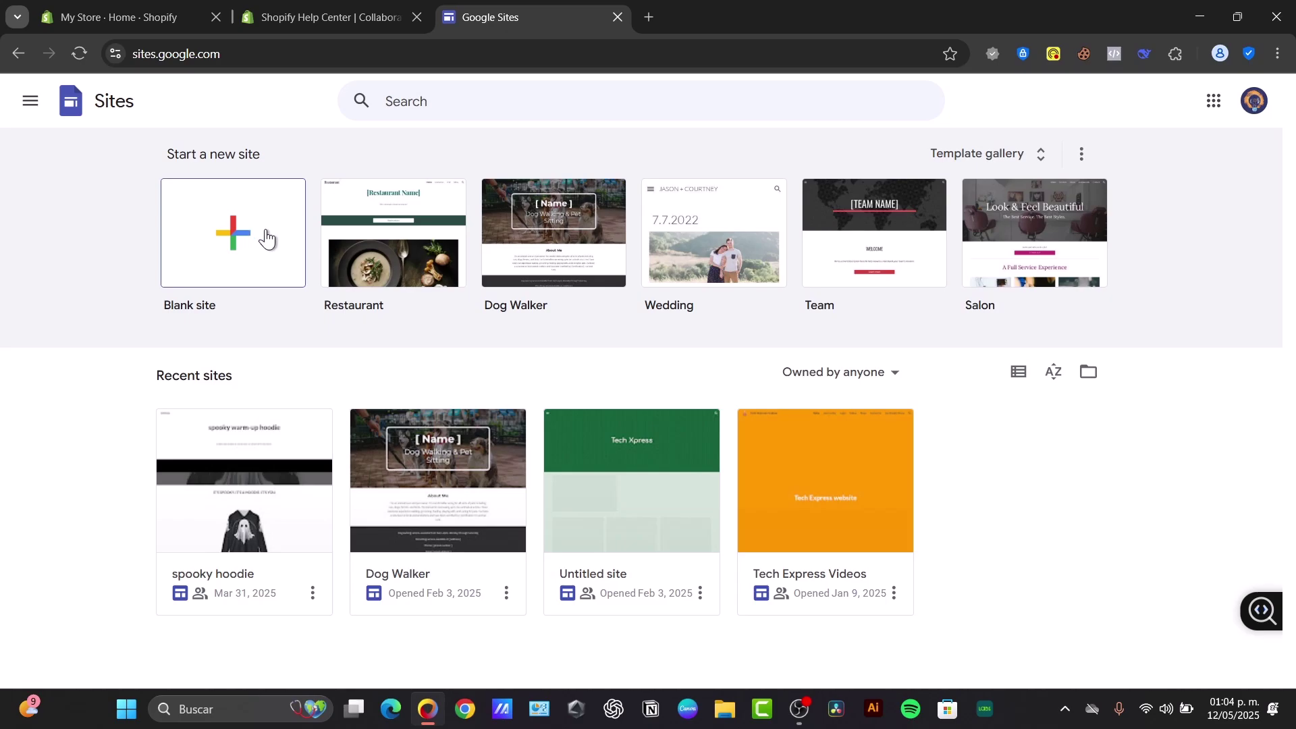
{"action": "left_click", "coordinate": [1013, 152]}
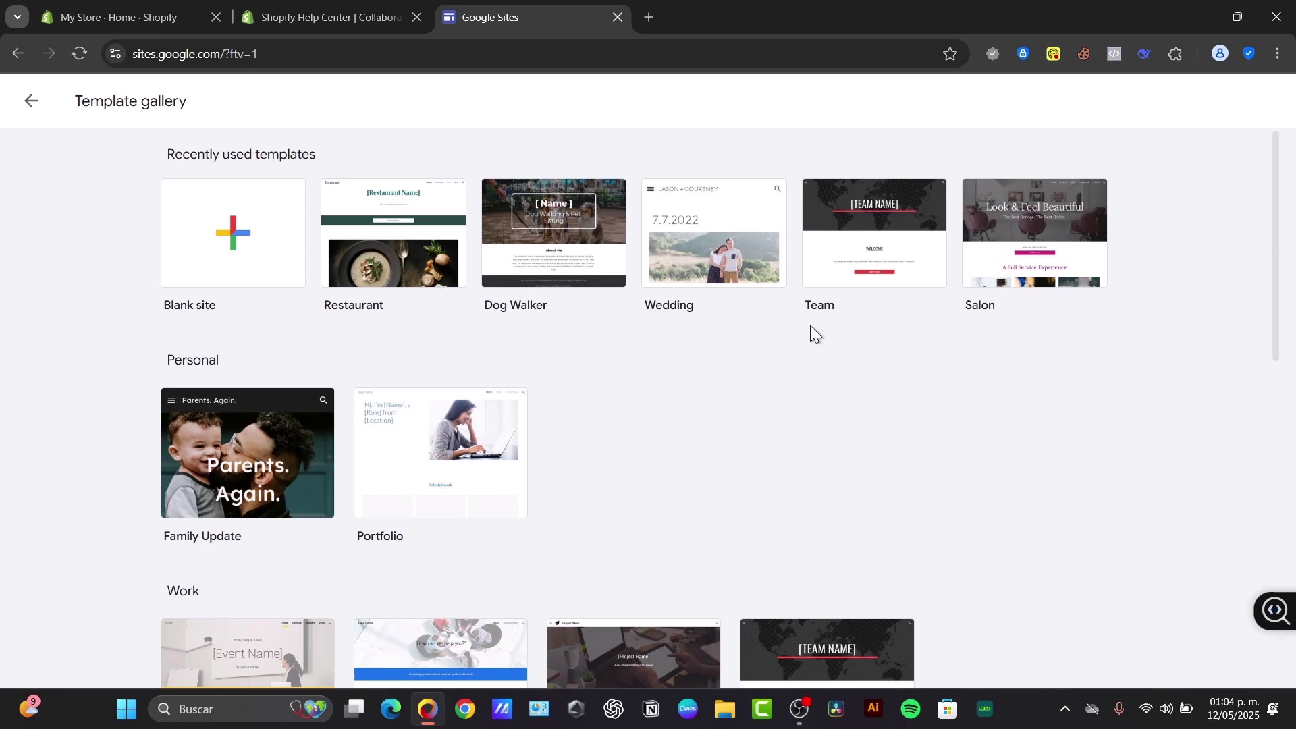
Create a new site from the Project template in the Work section
{"action": "scroll", "coordinate": [800, 346], "scroll_direction": "down", "scroll_amount": 6}
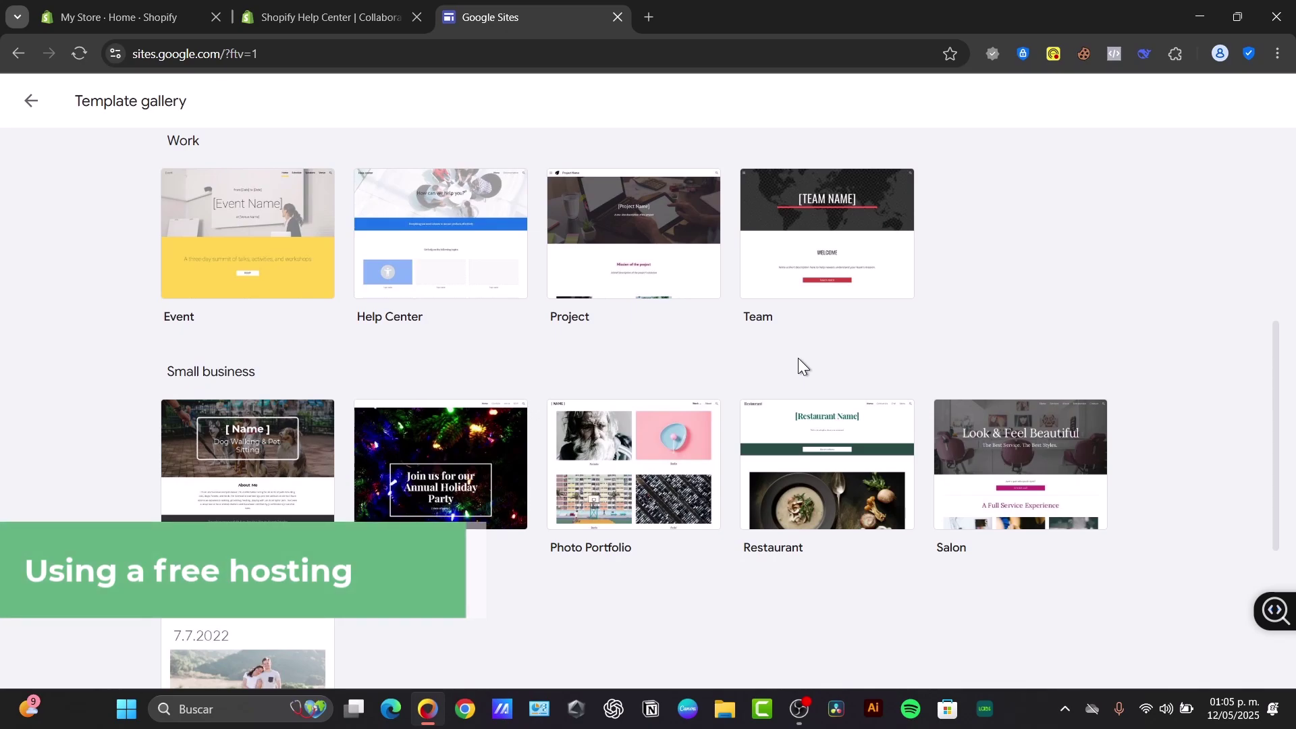
{"action": "left_click", "coordinate": [671, 277]}
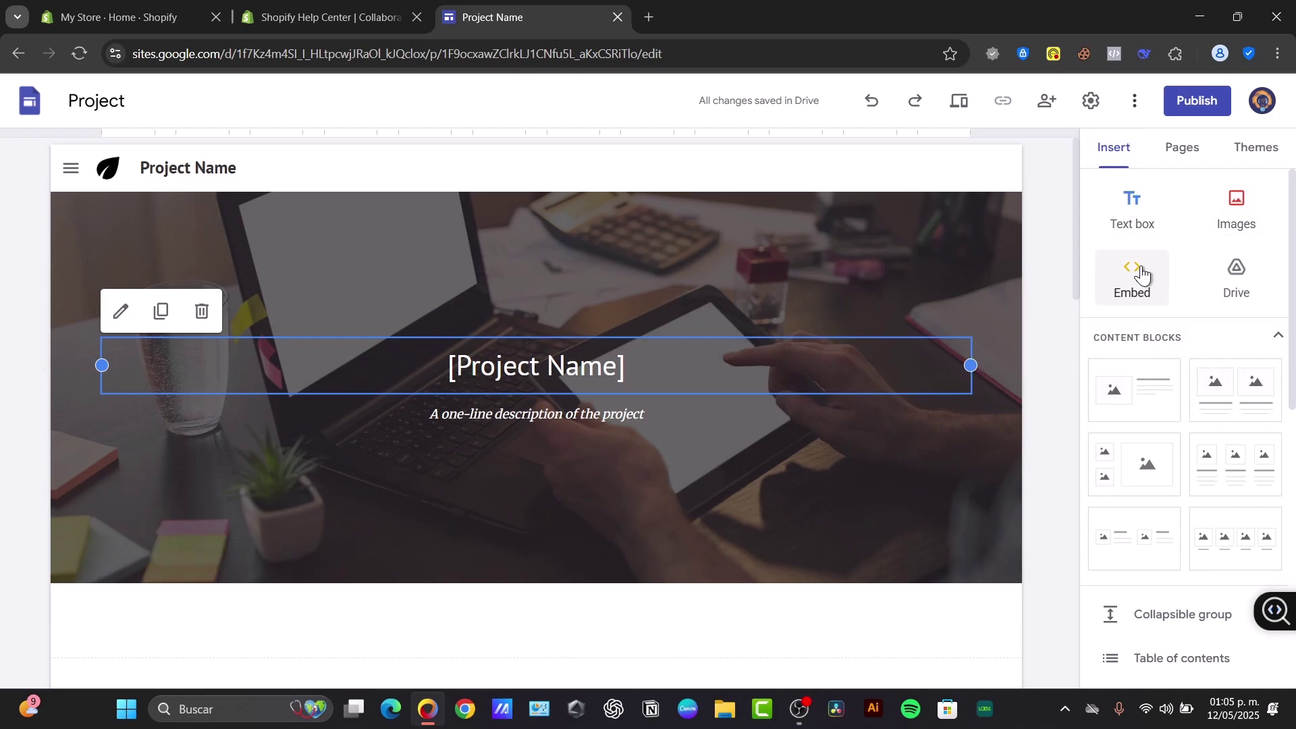
View the History and Team pages from the Pages list, ending on FAQ
{"action": "scroll", "coordinate": [1175, 364], "scroll_direction": "down", "scroll_amount": 3}
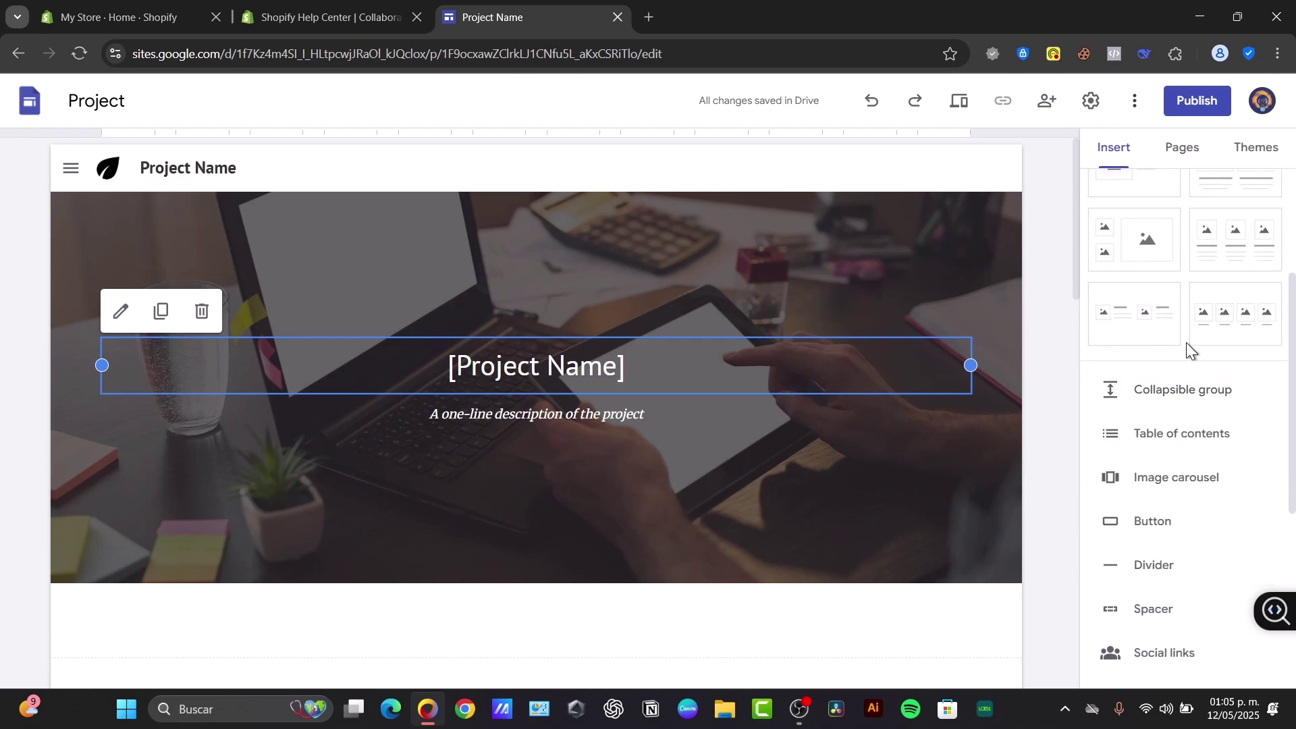
{"action": "scroll", "coordinate": [1189, 367], "scroll_direction": "down", "scroll_amount": 5}
{"action": "scroll", "coordinate": [1212, 472], "scroll_direction": "up", "scroll_amount": 8}
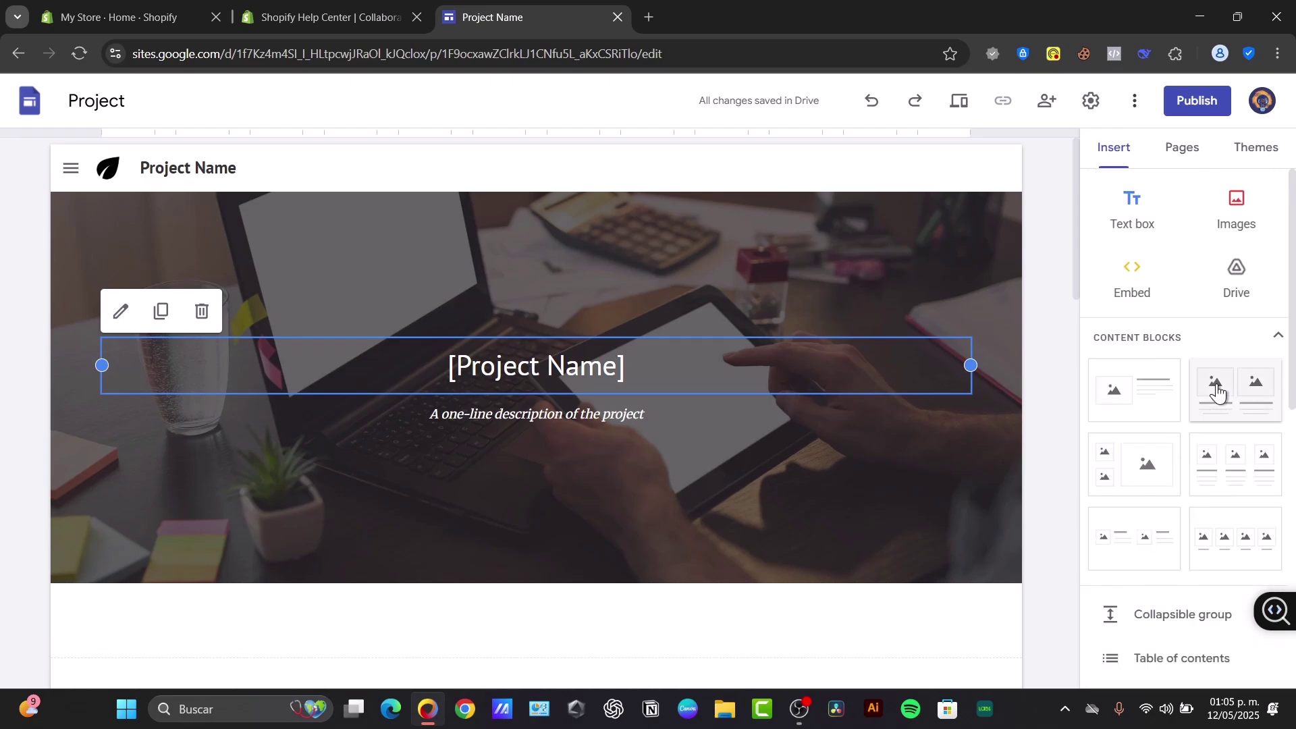
{"action": "left_click", "coordinate": [1188, 165]}
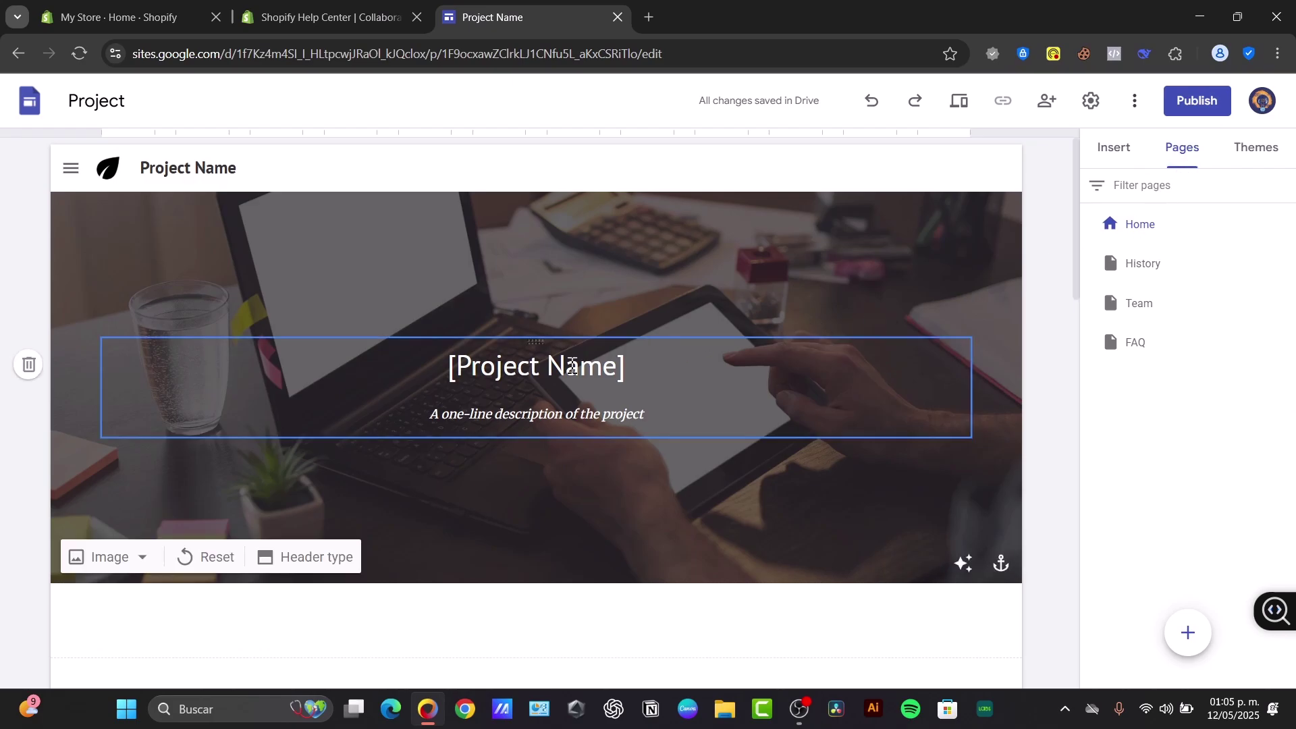
{"action": "left_click", "coordinate": [1161, 277]}
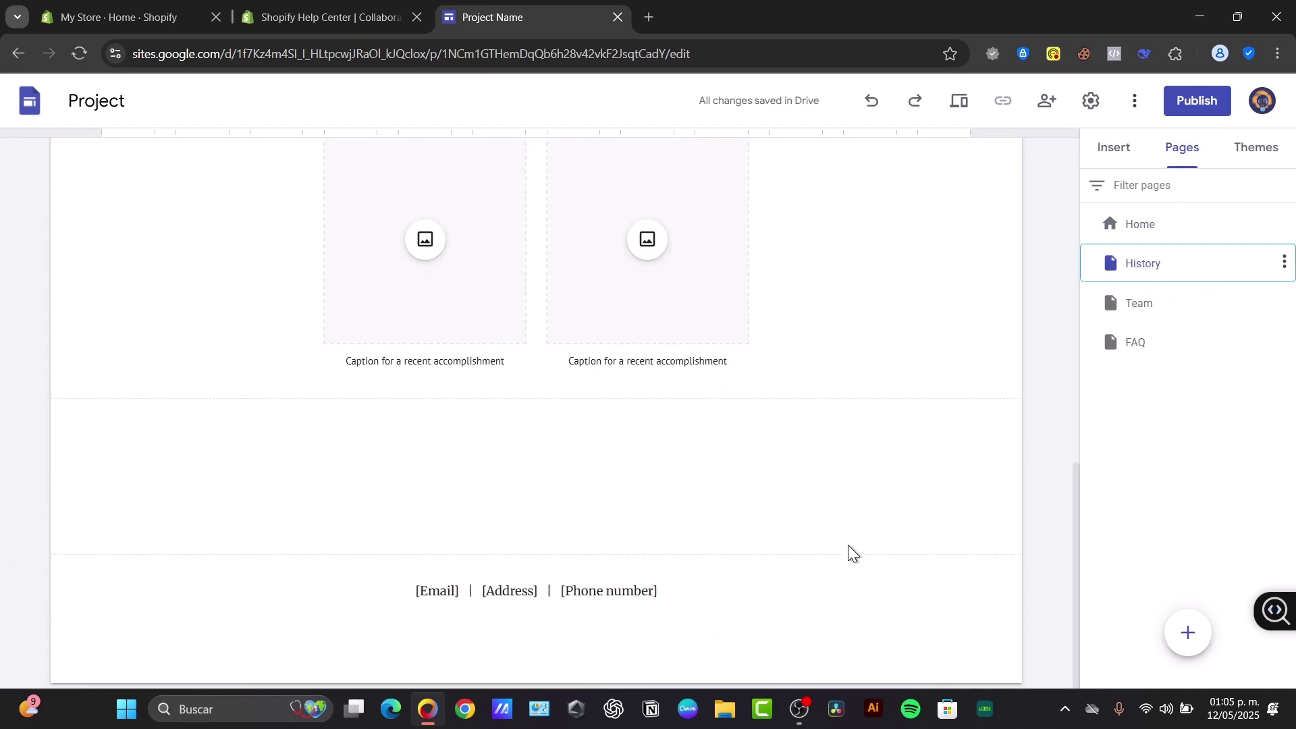
{"action": "scroll", "coordinate": [849, 547], "scroll_direction": "up", "scroll_amount": 15}
{"action": "left_click", "coordinate": [1186, 305]}
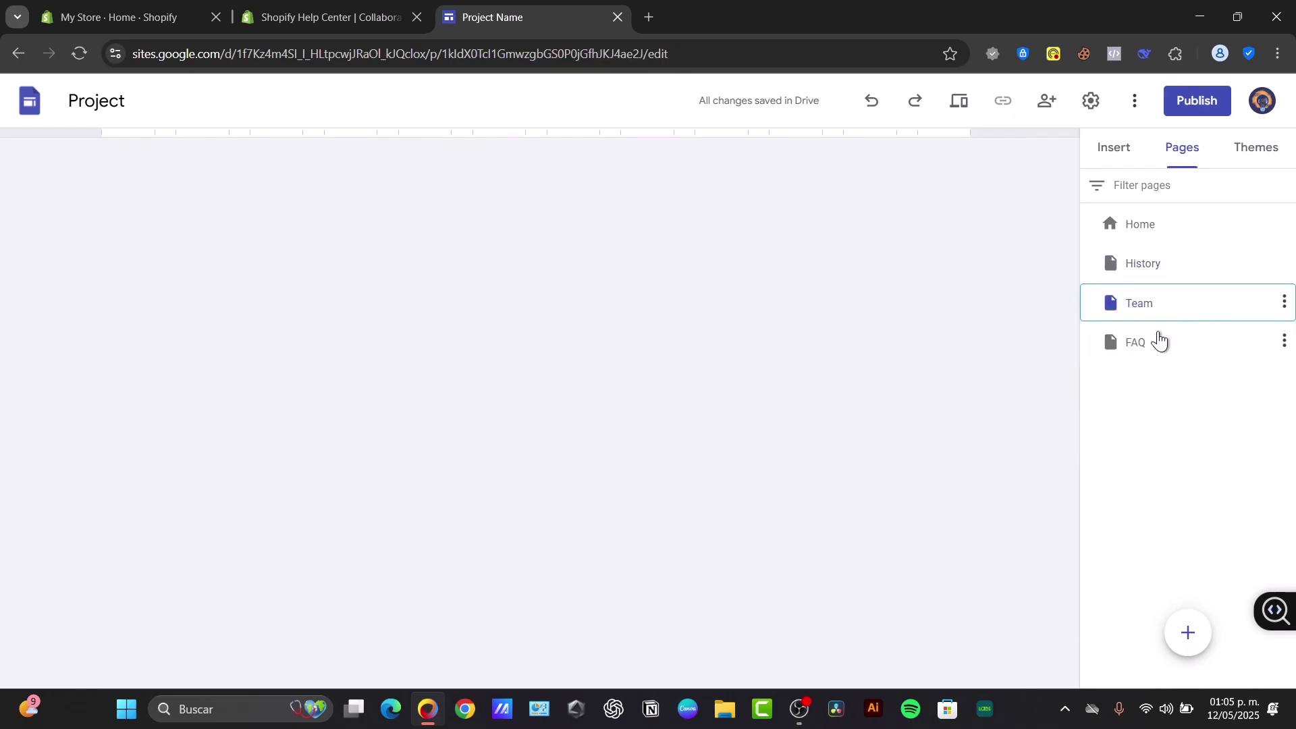
{"action": "scroll", "coordinate": [892, 481], "scroll_direction": "down", "scroll_amount": 10}
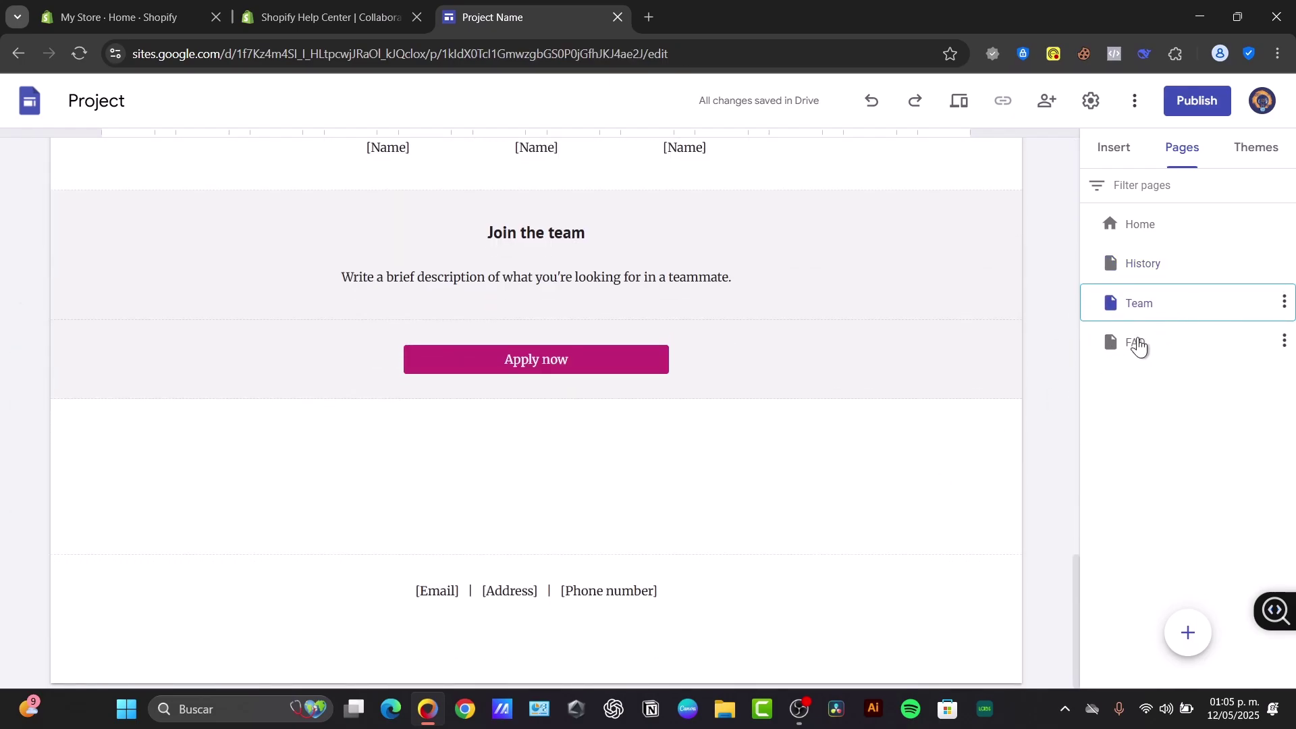
{"action": "left_click", "coordinate": [1138, 344]}
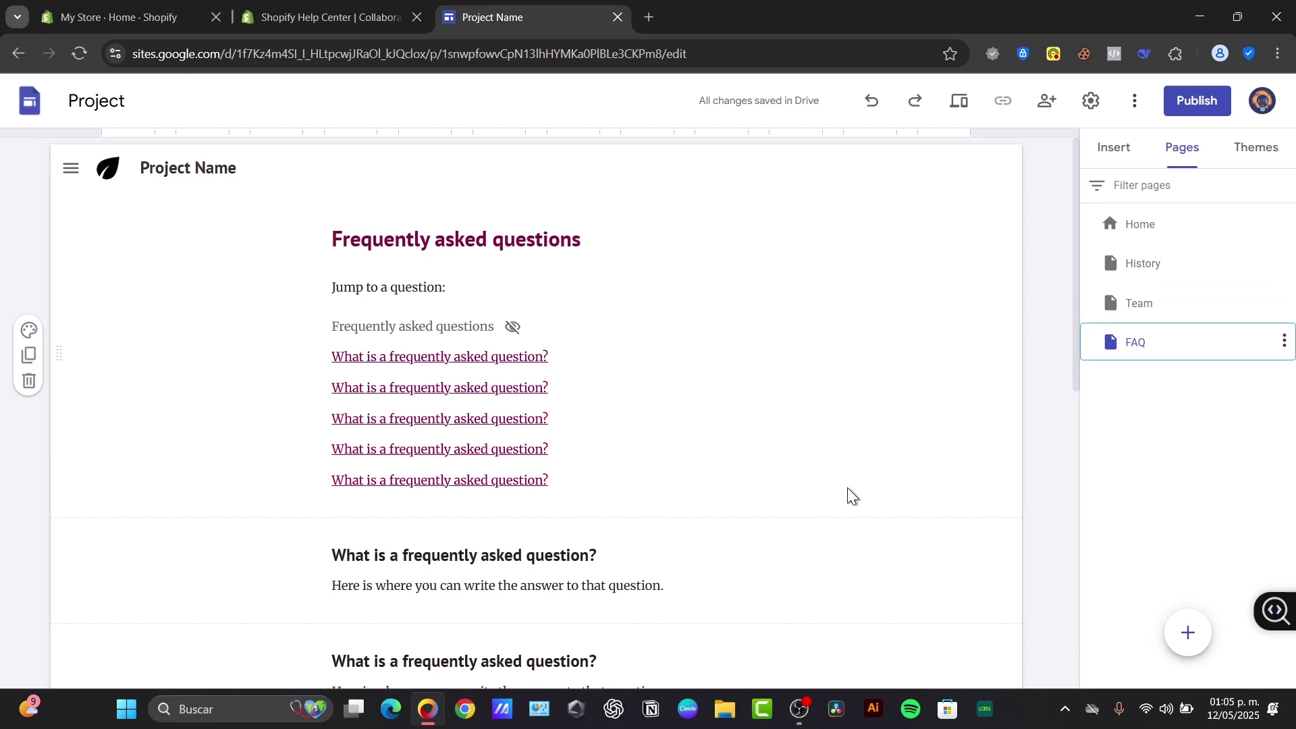
Start a new custom theme and name it Tech Express
{"action": "left_click", "coordinate": [1262, 147]}
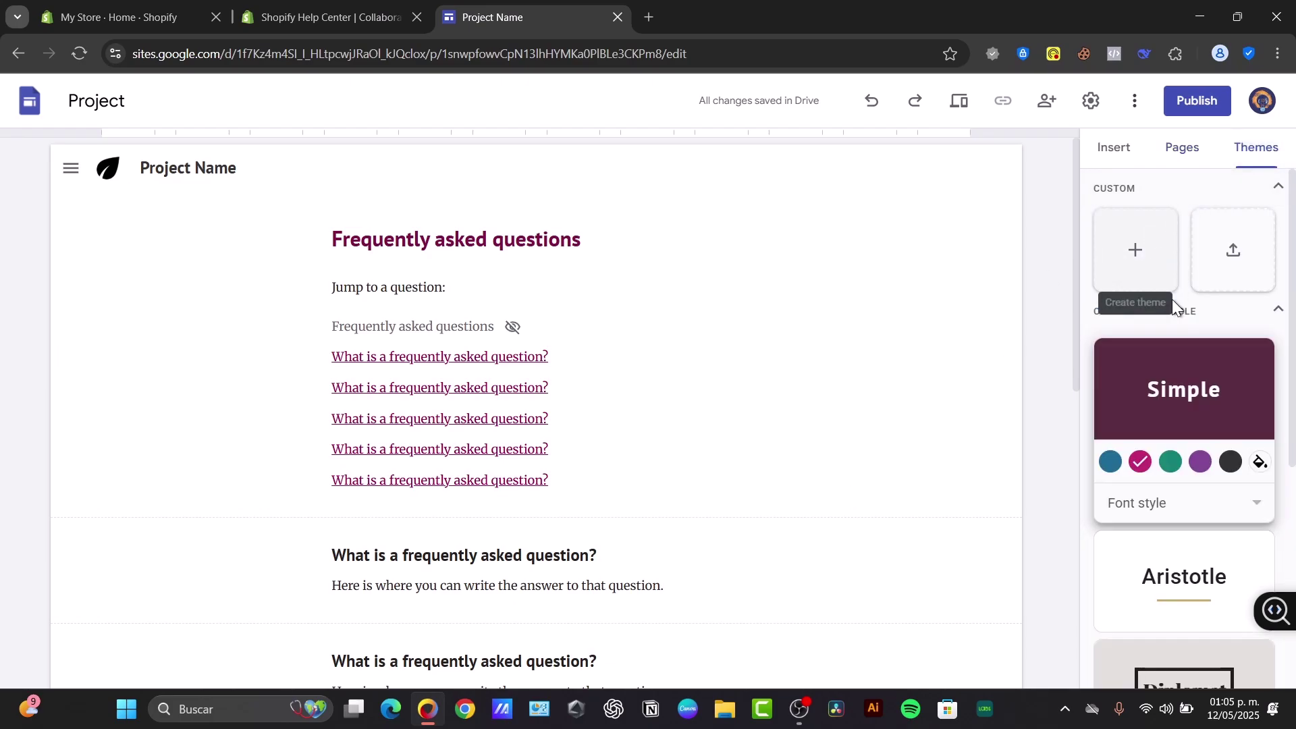
{"action": "scroll", "coordinate": [1212, 418], "scroll_direction": "down", "scroll_amount": 5}
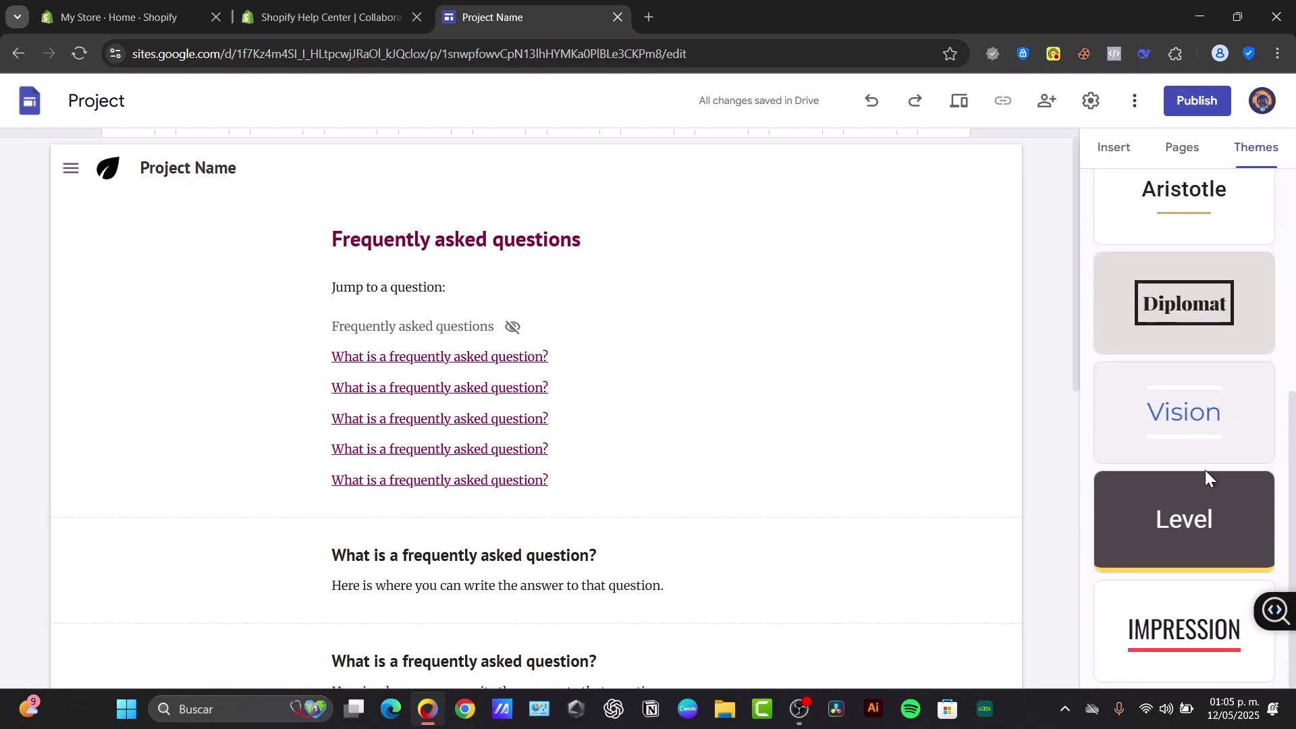
{"action": "scroll", "coordinate": [1205, 470], "scroll_direction": "up", "scroll_amount": 5}
{"action": "left_click", "coordinate": [1137, 244]}
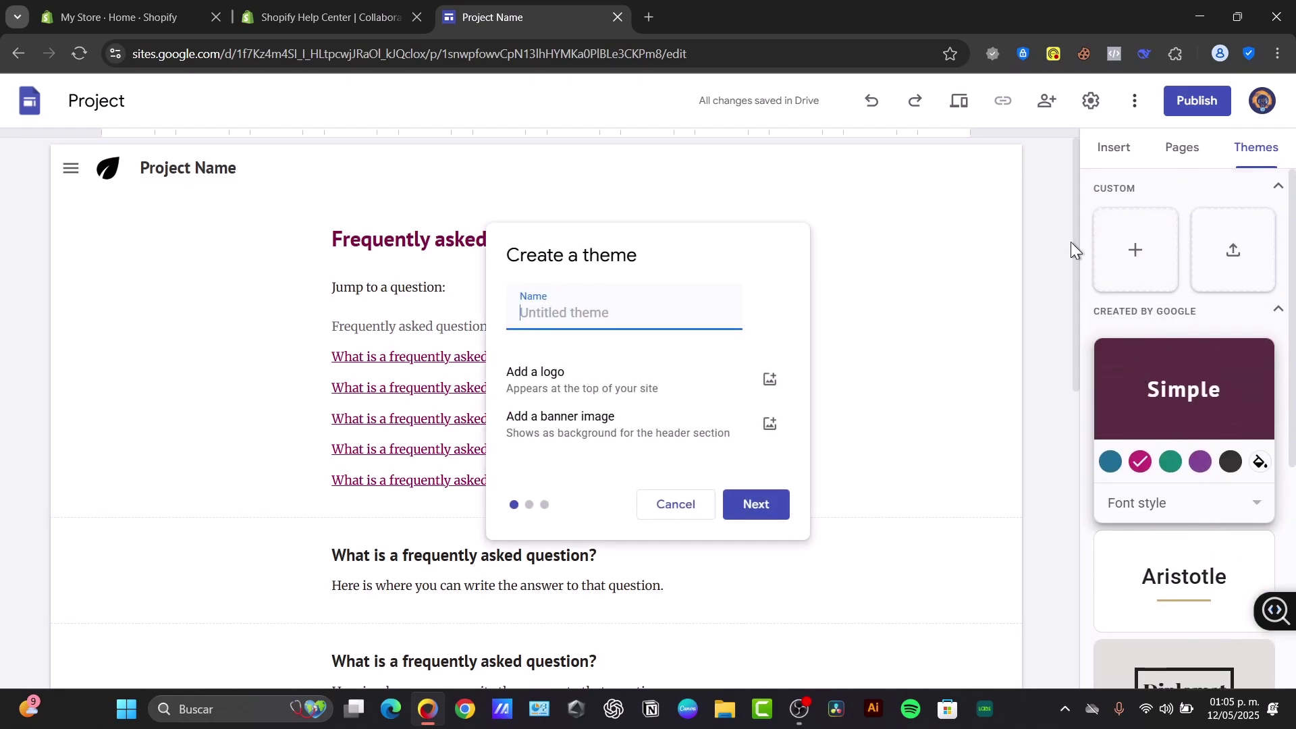
{"action": "type", "text": "Tech Express"}
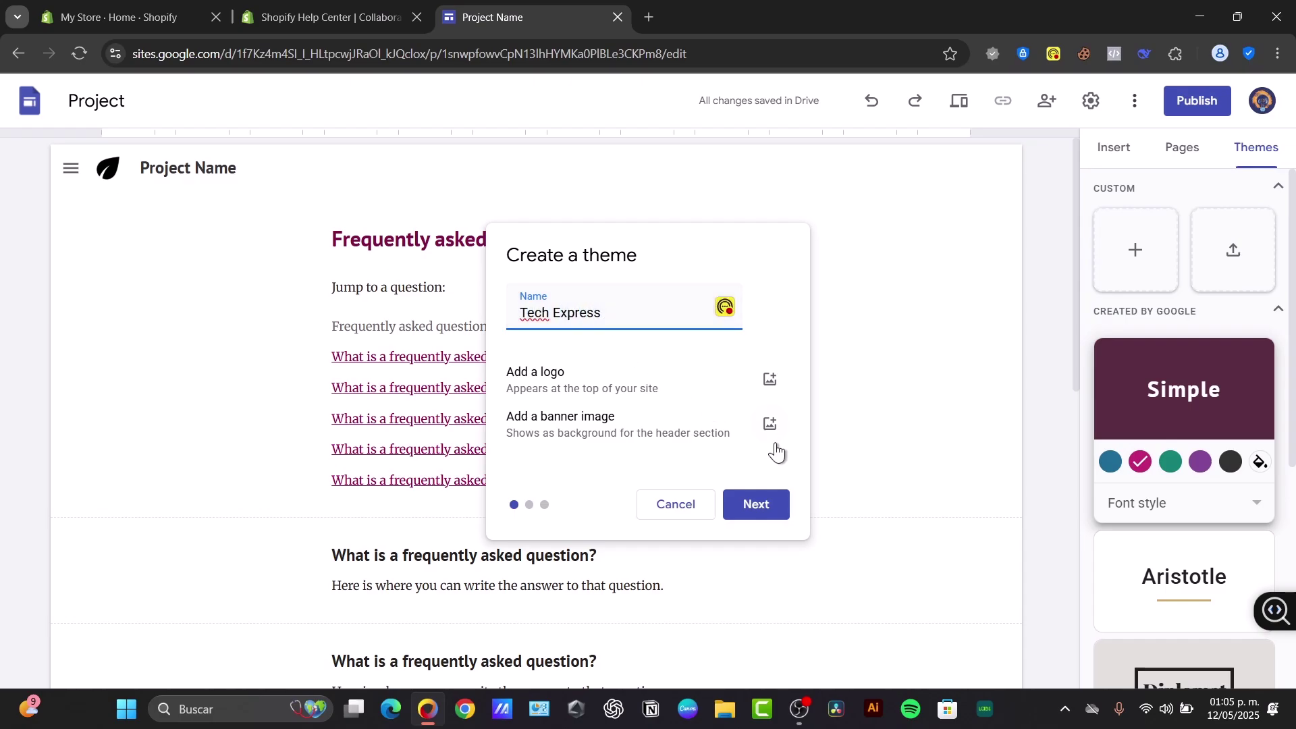
Upload the Canvademy file as the theme's logo
{"action": "left_click", "coordinate": [771, 384]}
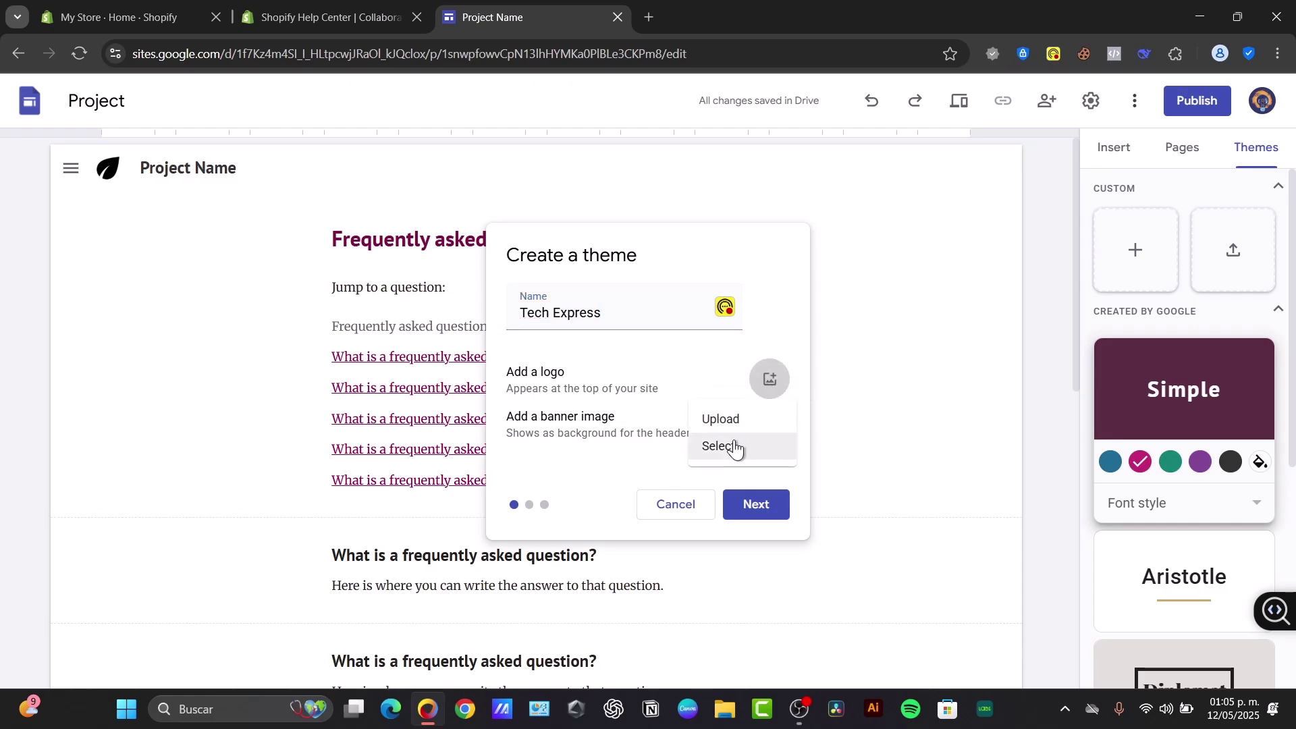
{"action": "left_click", "coordinate": [717, 424]}
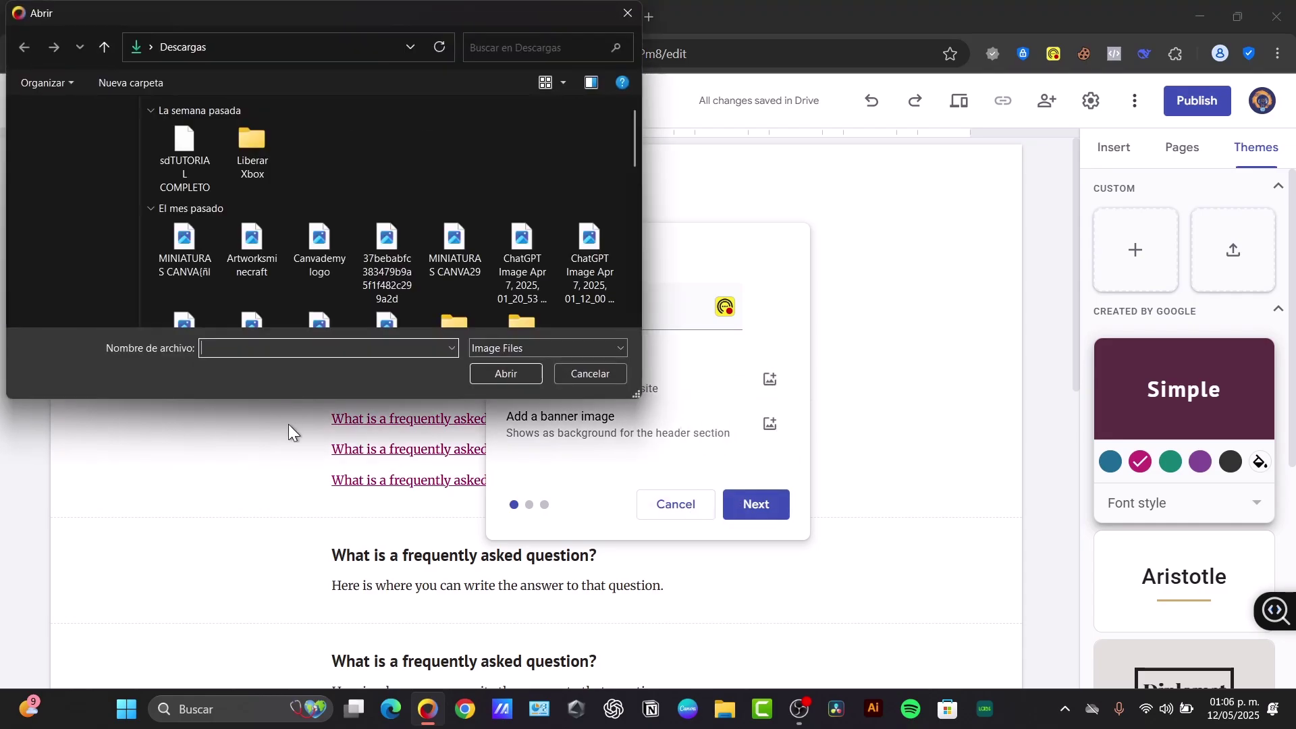
{"action": "left_click", "coordinate": [314, 237]}
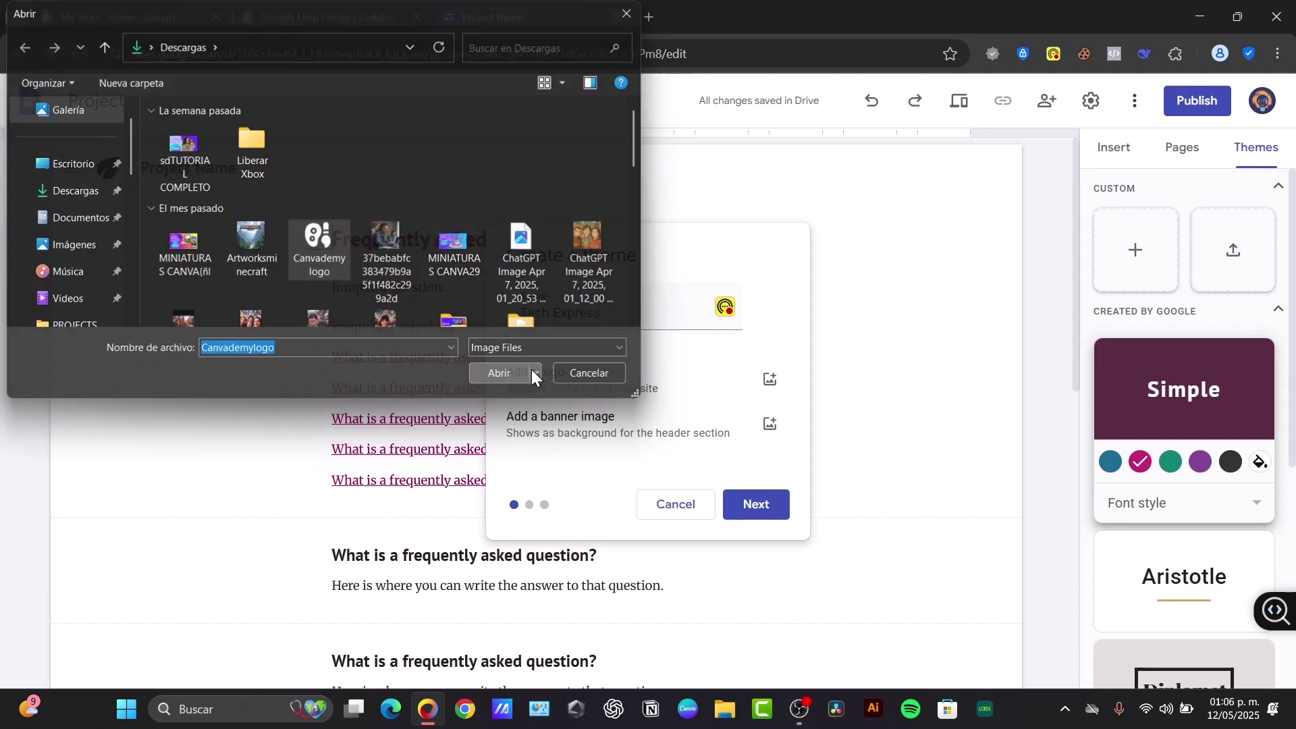
{"action": "left_click", "coordinate": [527, 373]}
Upload the sdsdsd image as the theme's banner
{"action": "left_click", "coordinate": [777, 424]}
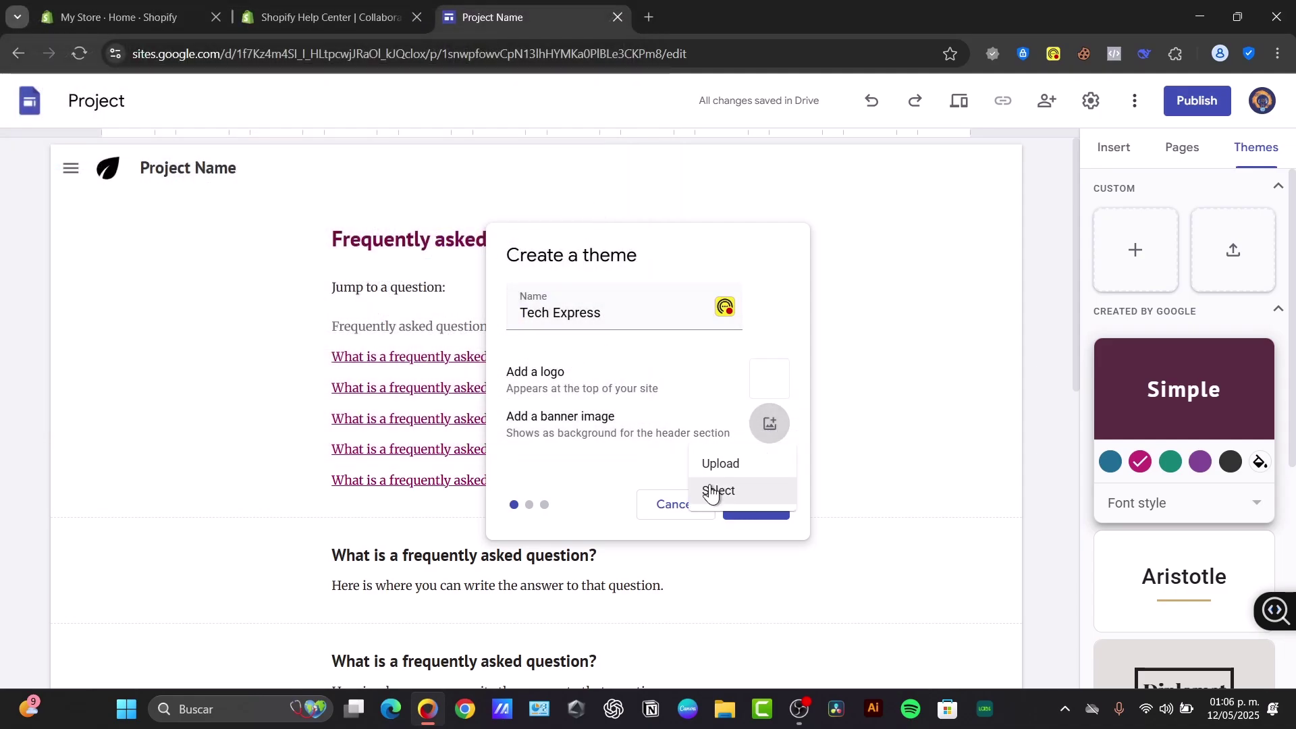
{"action": "left_click", "coordinate": [715, 464]}
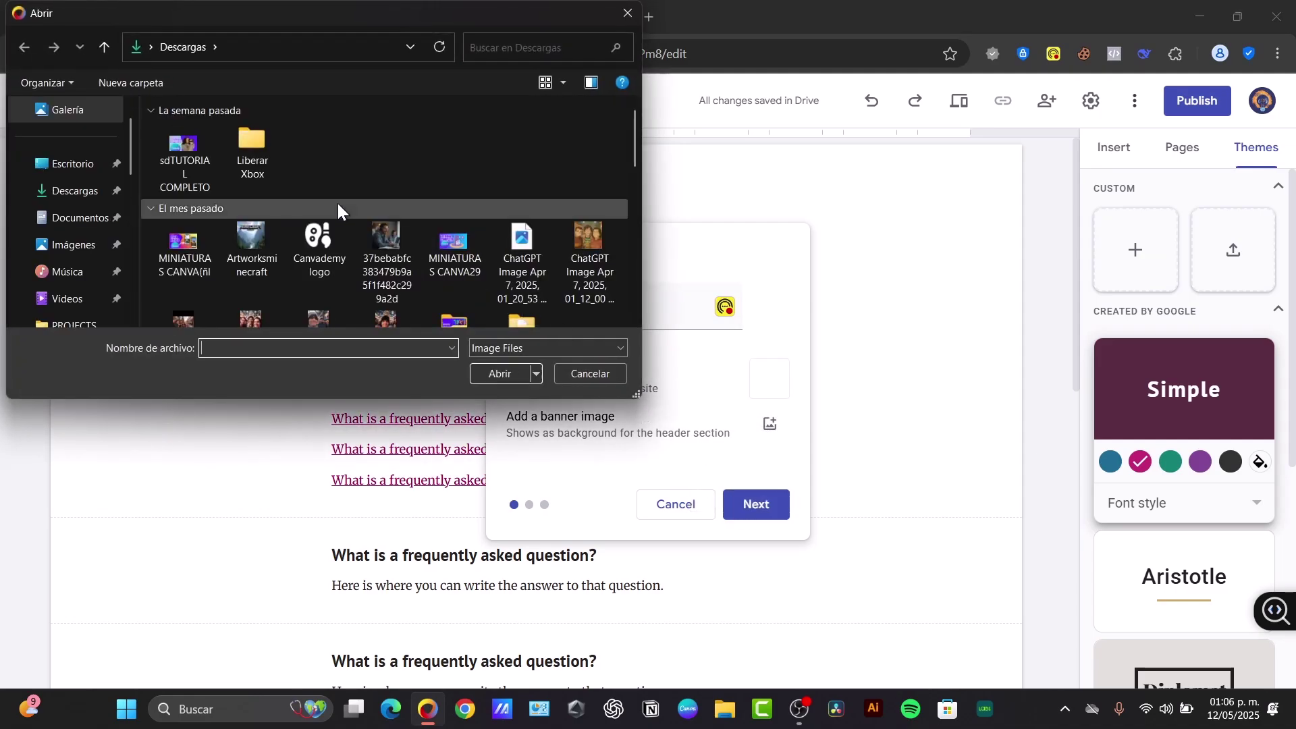
{"action": "scroll", "coordinate": [329, 209], "scroll_direction": "down", "scroll_amount": 1}
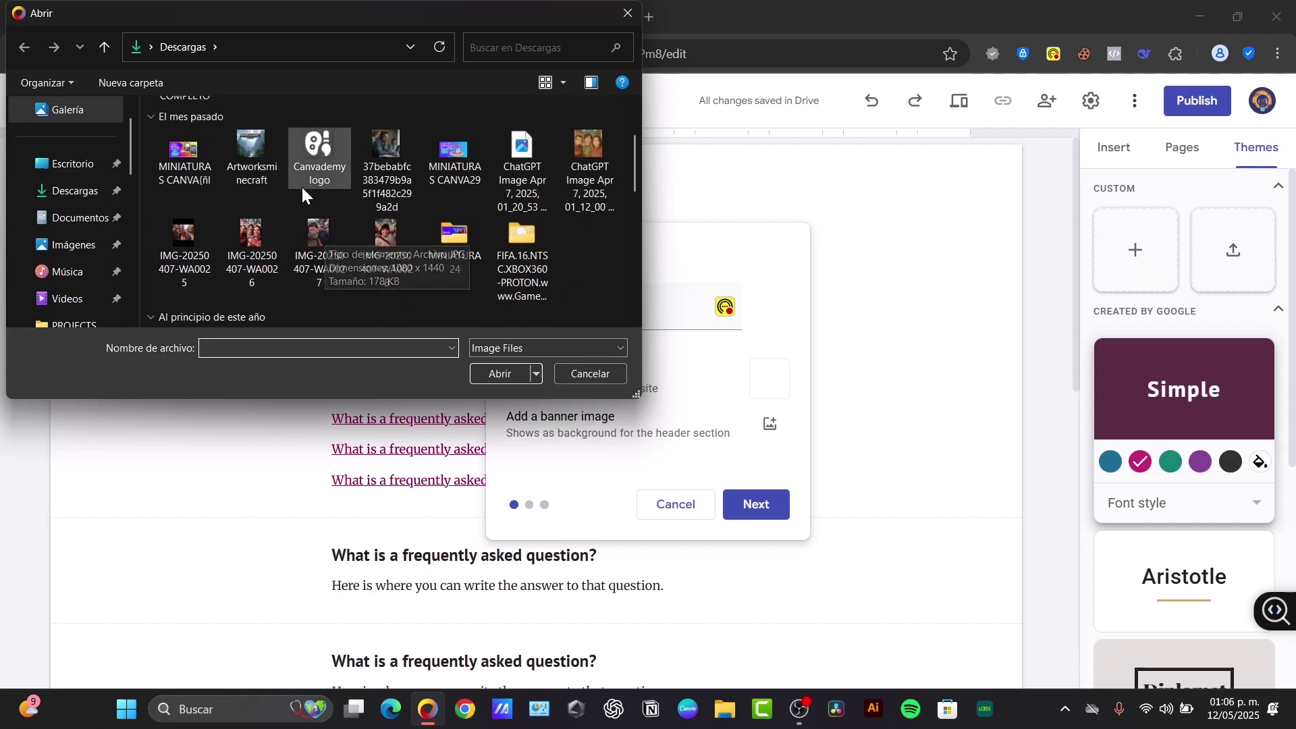
{"action": "scroll", "coordinate": [309, 214], "scroll_direction": "down", "scroll_amount": 2}
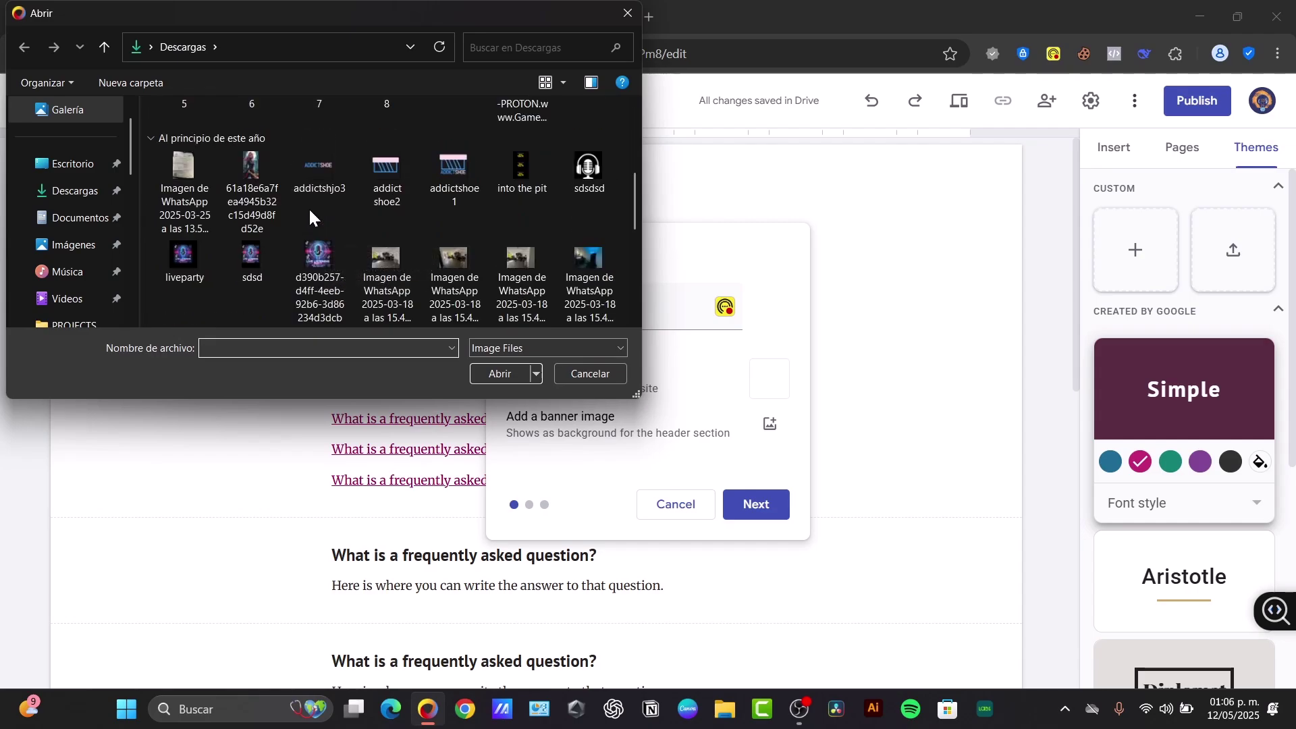
{"action": "left_click", "coordinate": [582, 172]}
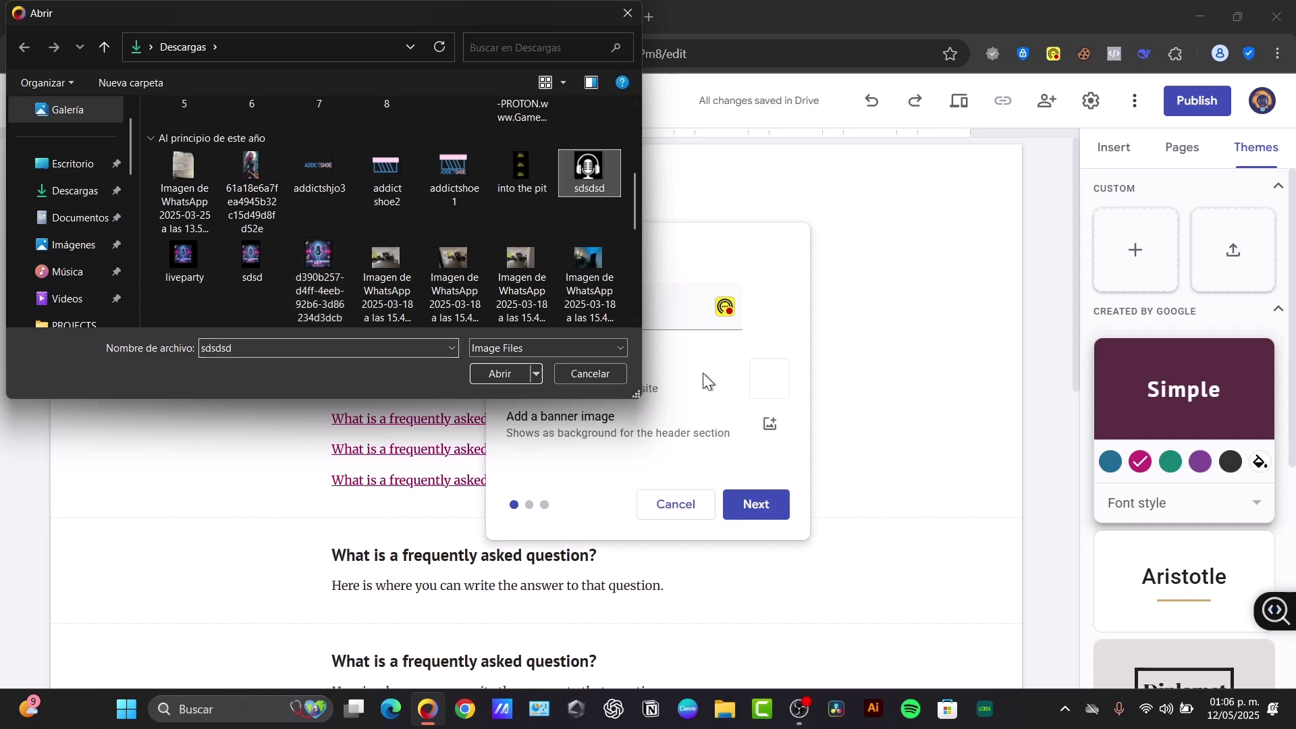
{"action": "left_click", "coordinate": [500, 373]}
{"action": "left_click", "coordinate": [765, 505]}
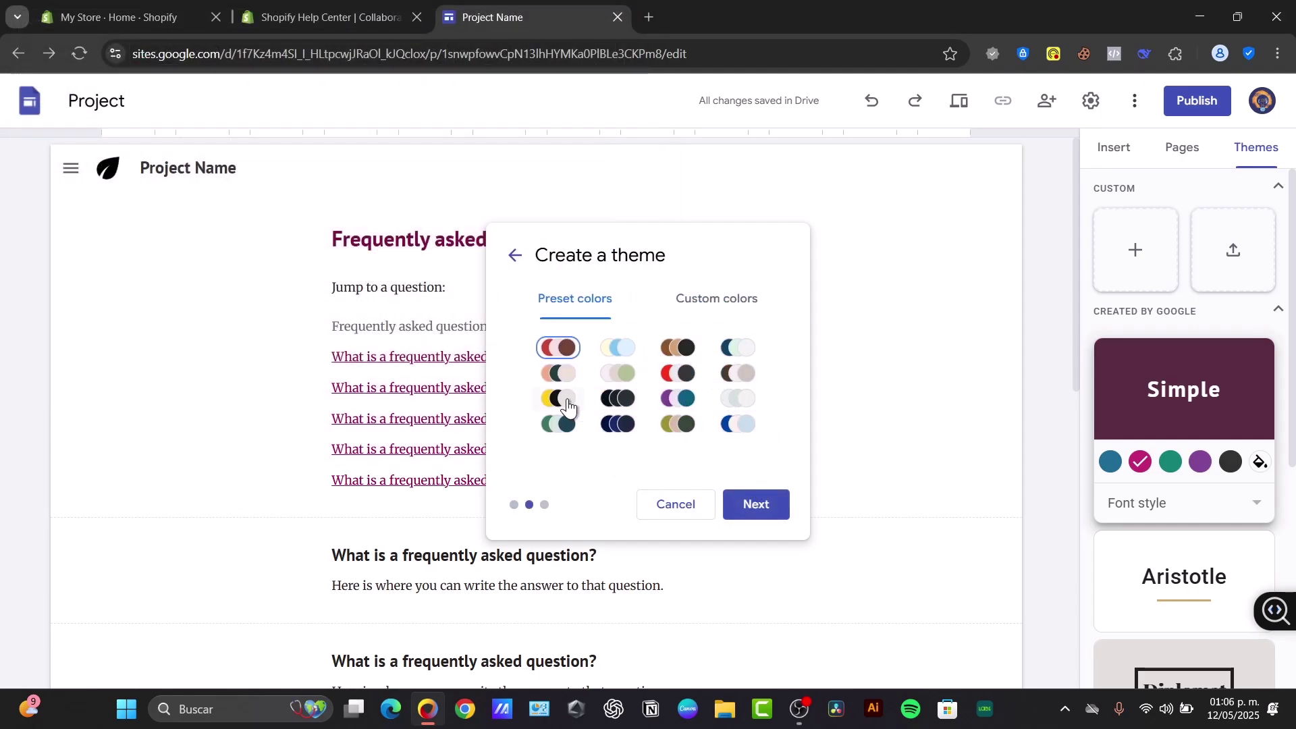
Apply the green-teal preset, Comfortaa Light headings and Lexend Giga body, and create the theme
{"action": "left_click", "coordinate": [565, 427]}
{"action": "left_click", "coordinate": [754, 505]}
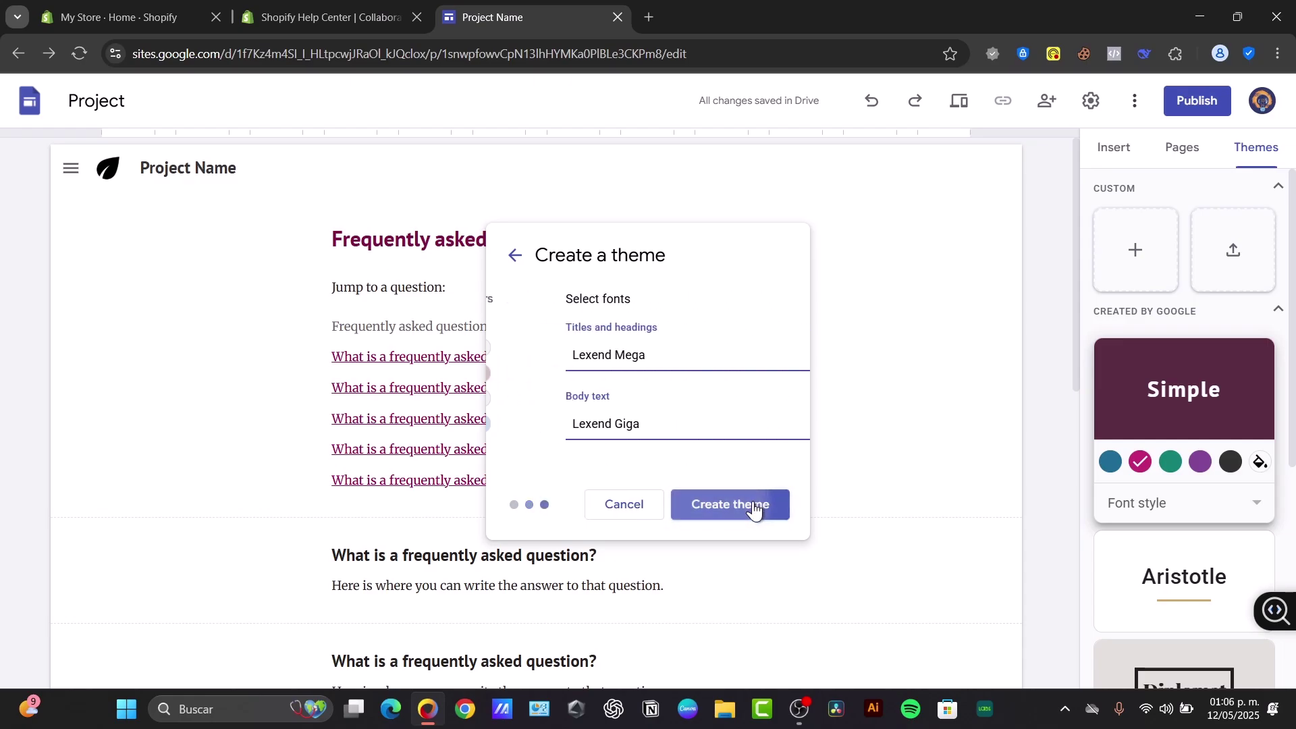
{"action": "left_click", "coordinate": [563, 363]}
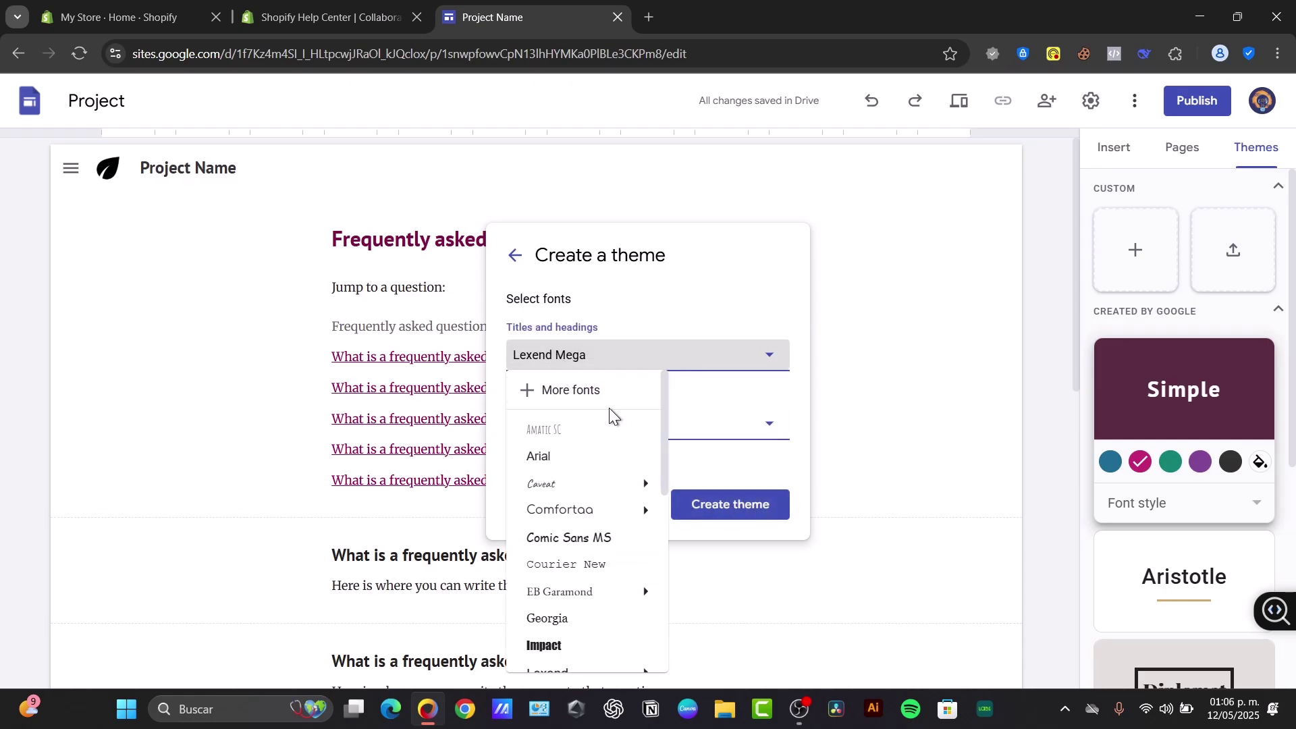
{"action": "mouse_move", "coordinate": [592, 510]}
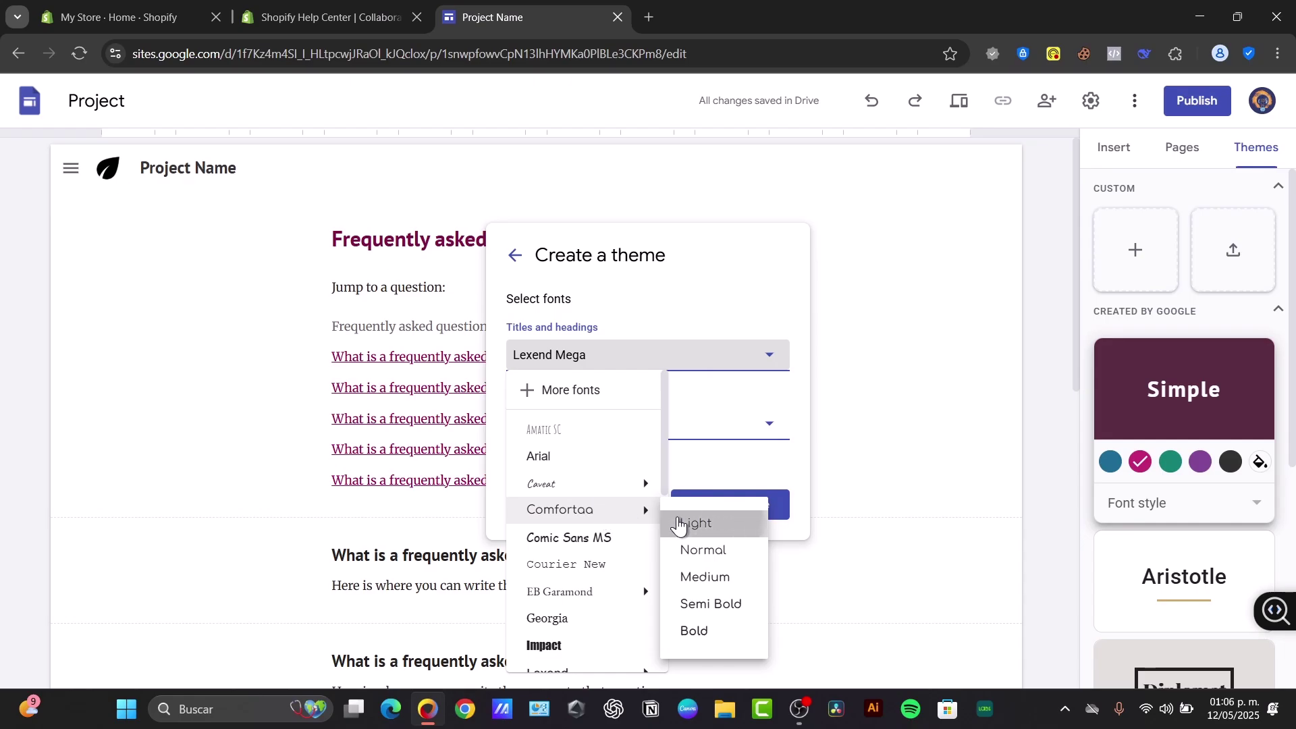
{"action": "left_click", "coordinate": [679, 524]}
{"action": "left_click", "coordinate": [630, 443]}
{"action": "left_click", "coordinate": [753, 509]}
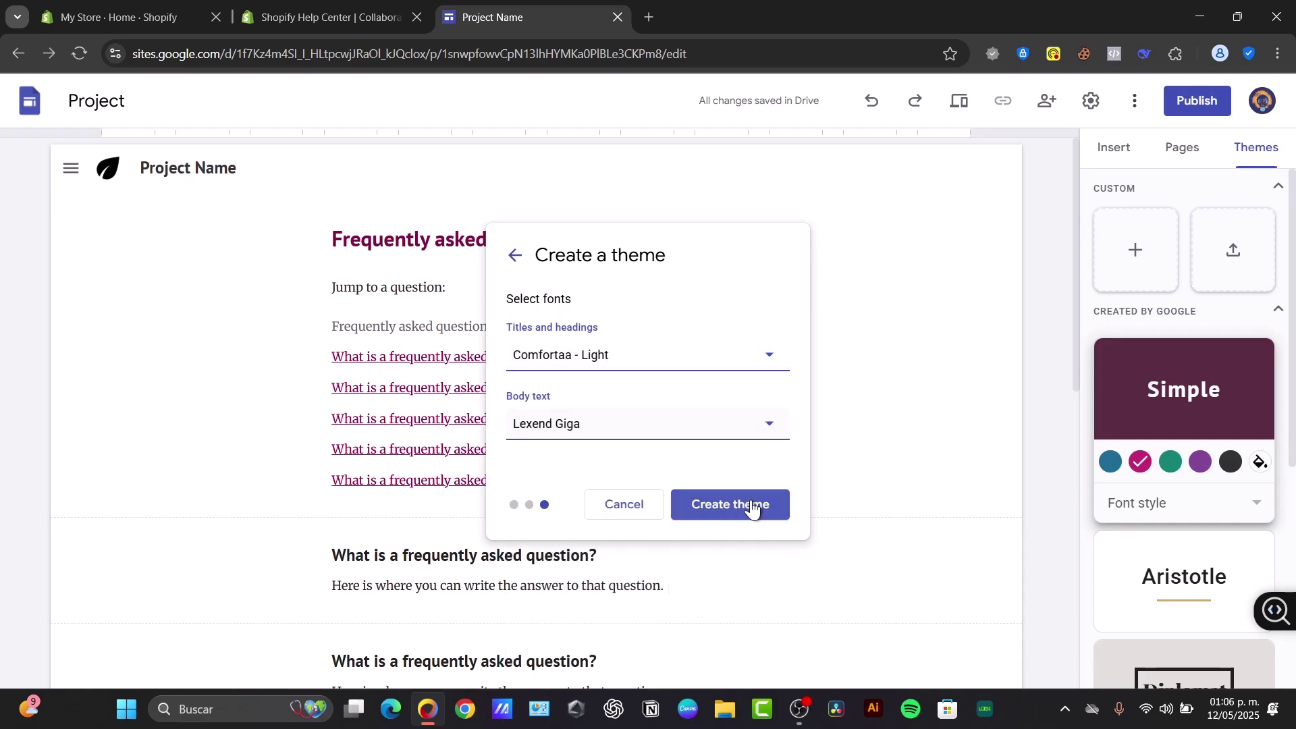
{"action": "left_click", "coordinate": [748, 508]}
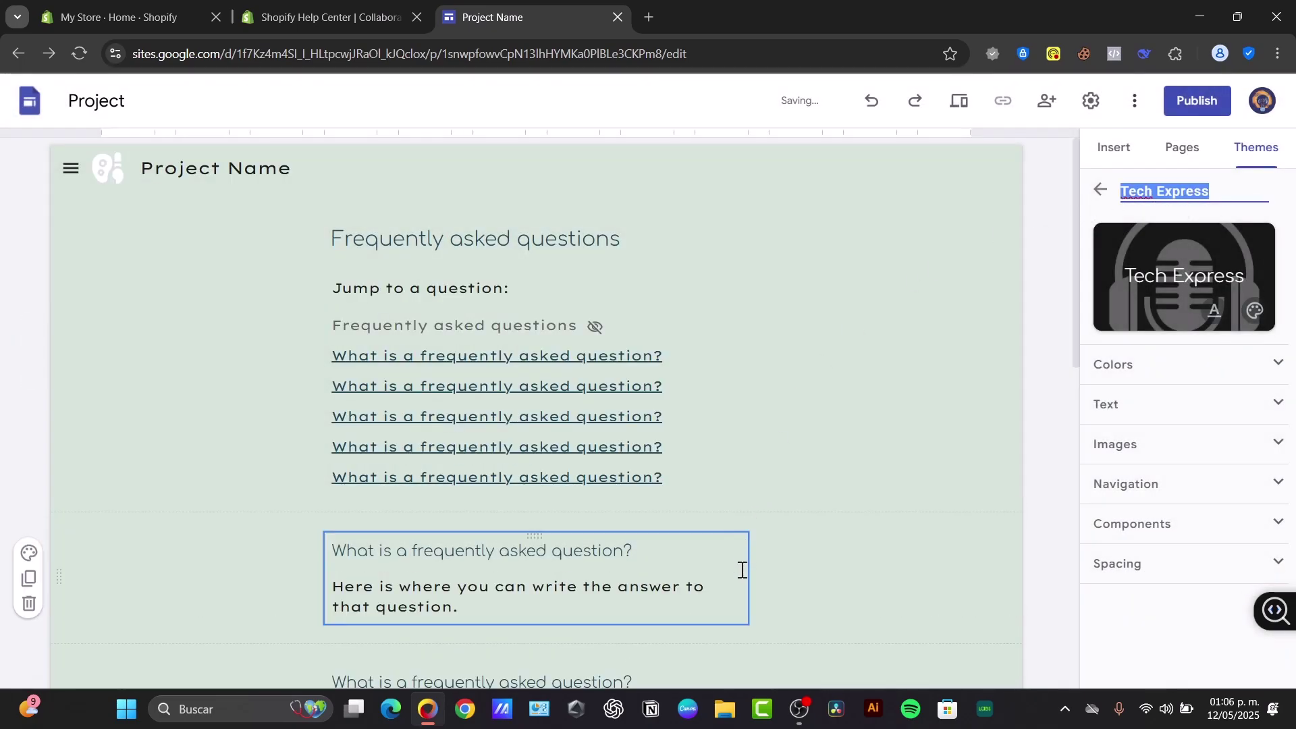
{"action": "scroll", "coordinate": [741, 580], "scroll_direction": "down", "scroll_amount": 10}
{"action": "scroll", "coordinate": [741, 597], "scroll_direction": "up", "scroll_amount": 10}
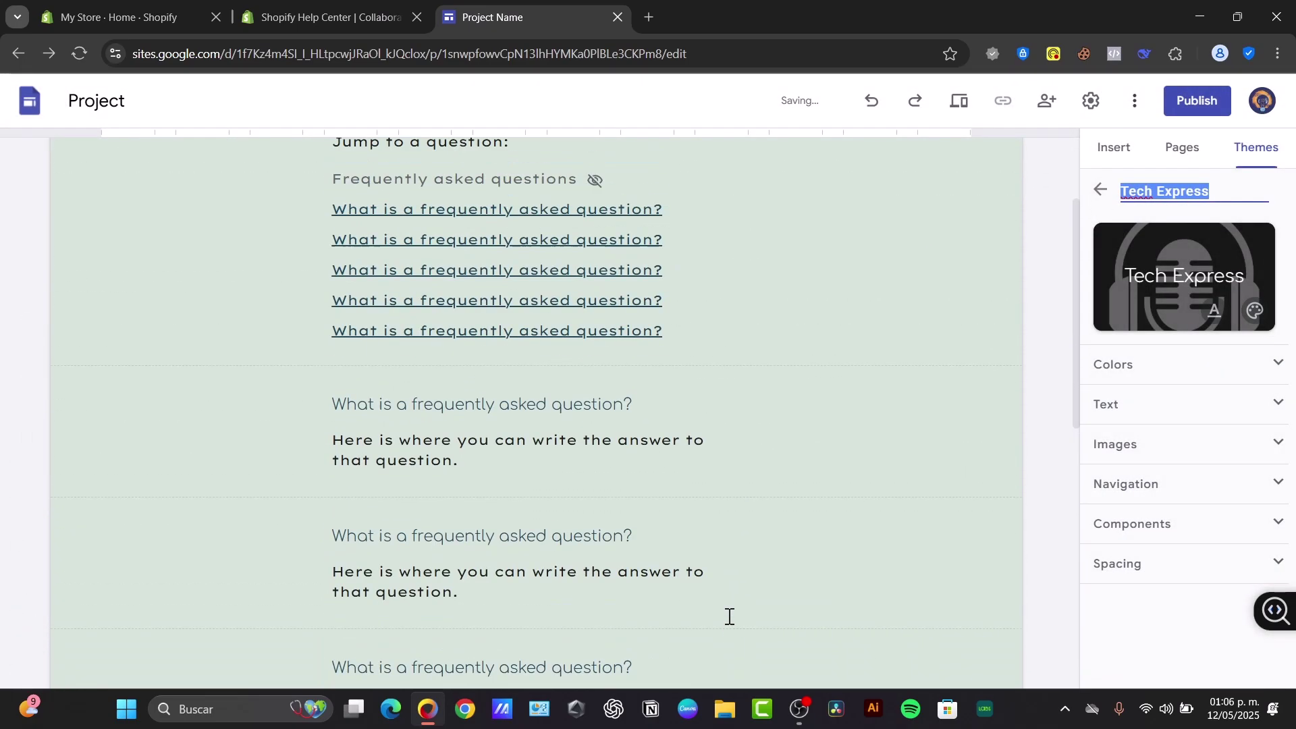
{"action": "left_click", "coordinate": [1167, 149]}
{"action": "left_click", "coordinate": [1145, 222]}
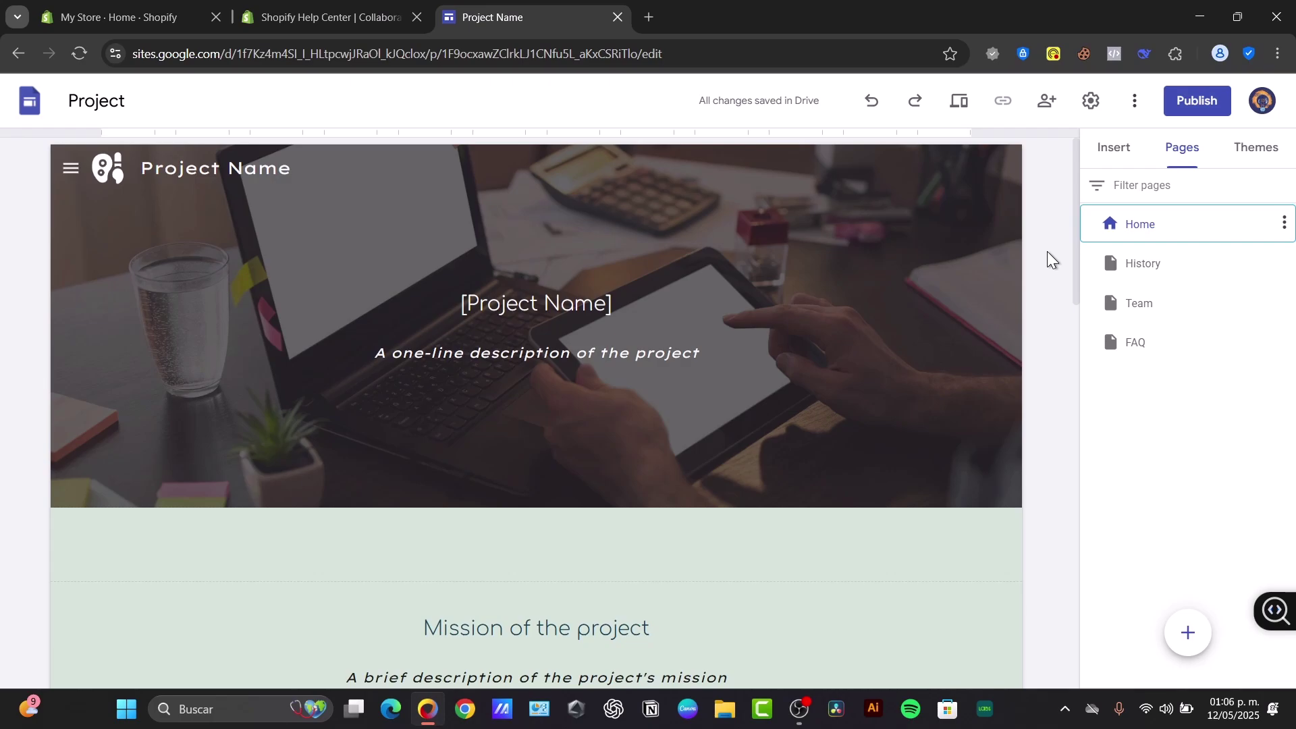
{"action": "scroll", "coordinate": [557, 390], "scroll_direction": "down", "scroll_amount": 6}
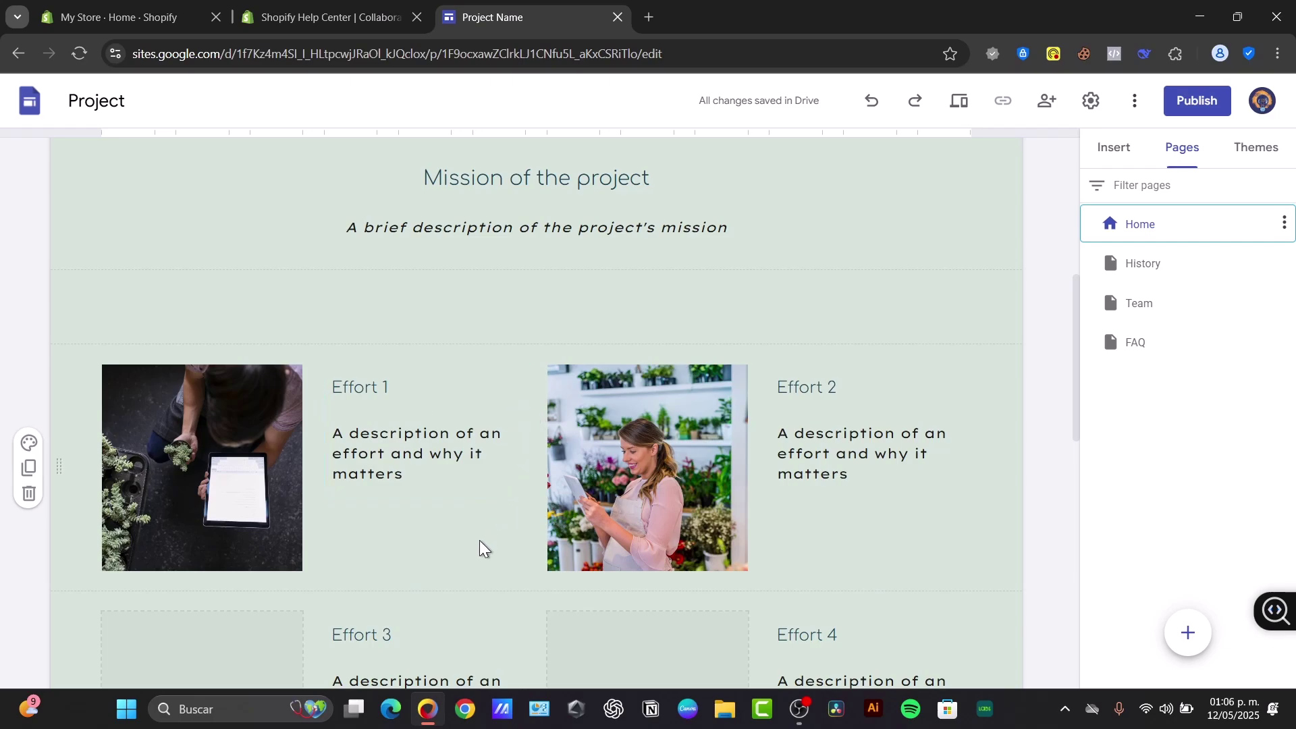
{"action": "scroll", "coordinate": [496, 503], "scroll_direction": "up", "scroll_amount": 6}
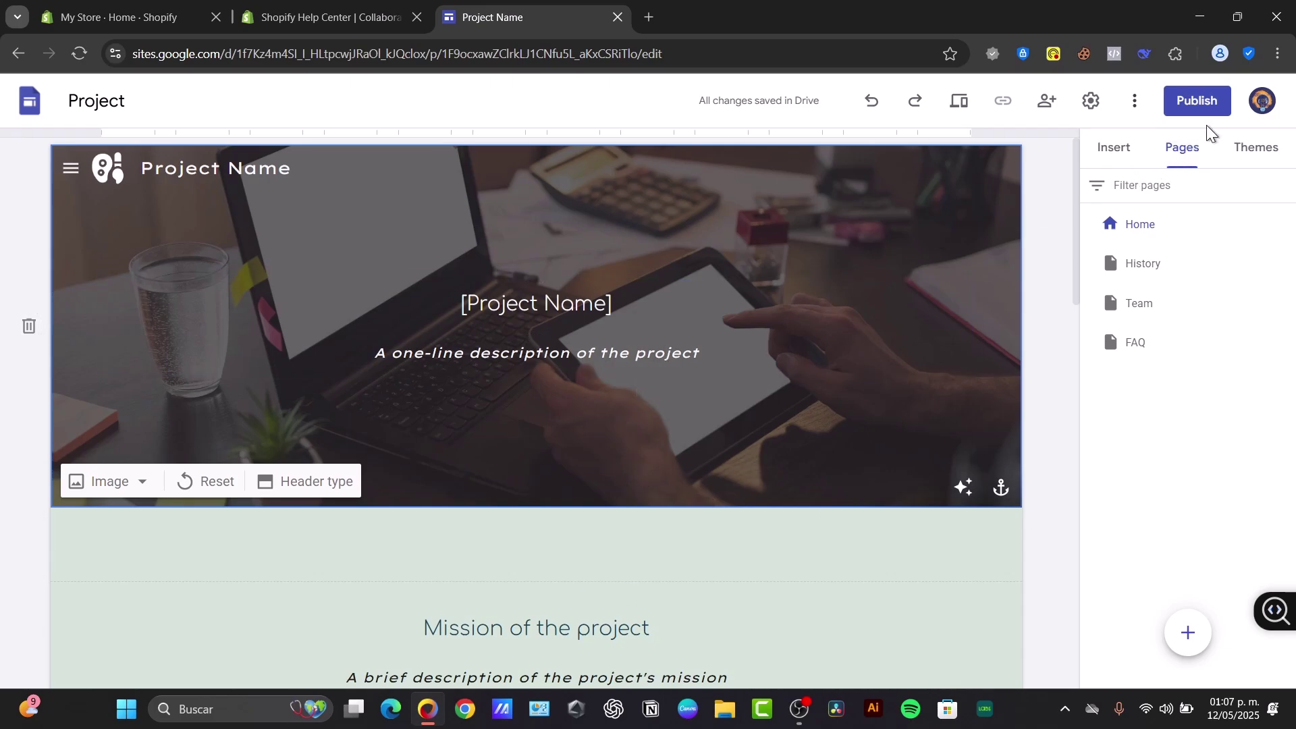
Publish the site at web address tchxprss, leaving viewers set to Anyone
{"action": "left_click", "coordinate": [1212, 108]}
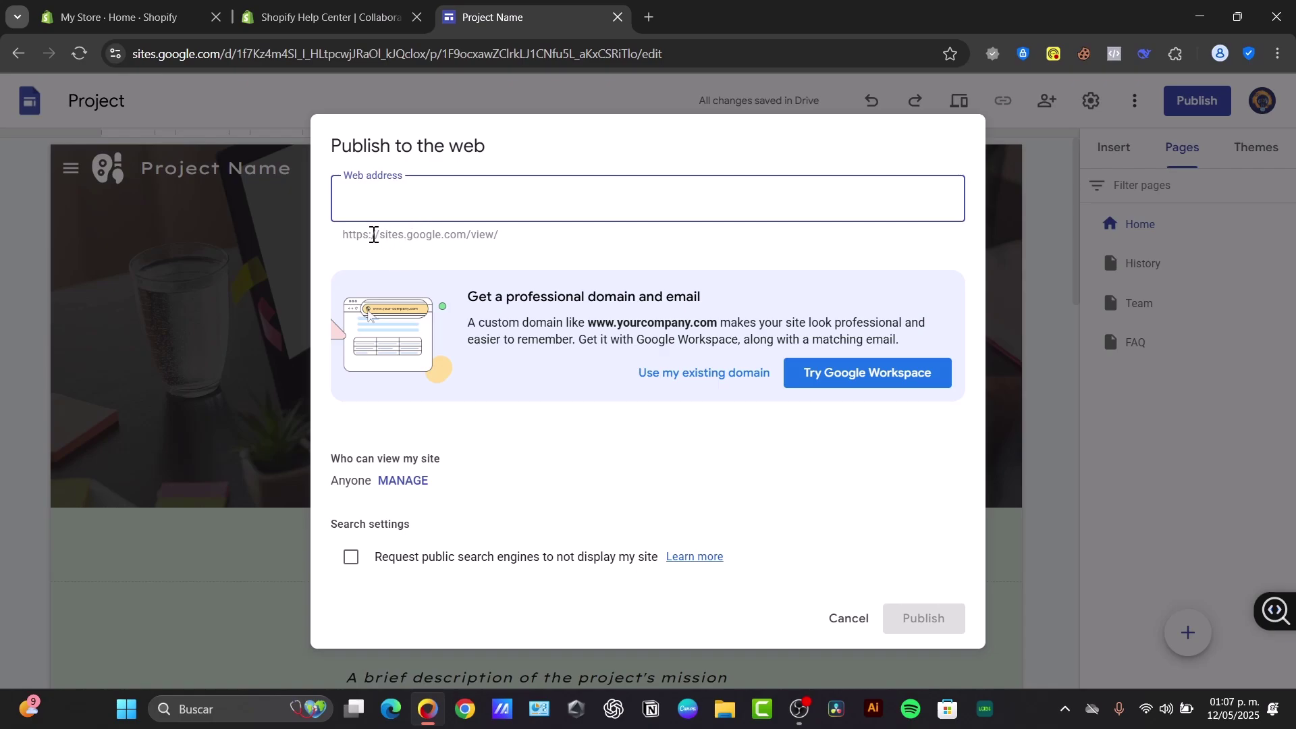
{"action": "left_click_drag", "start_coordinate": [372, 235], "coordinate": [515, 246]}
{"action": "left_click", "coordinate": [611, 200]}
{"action": "type", "text": "tchxprss"}
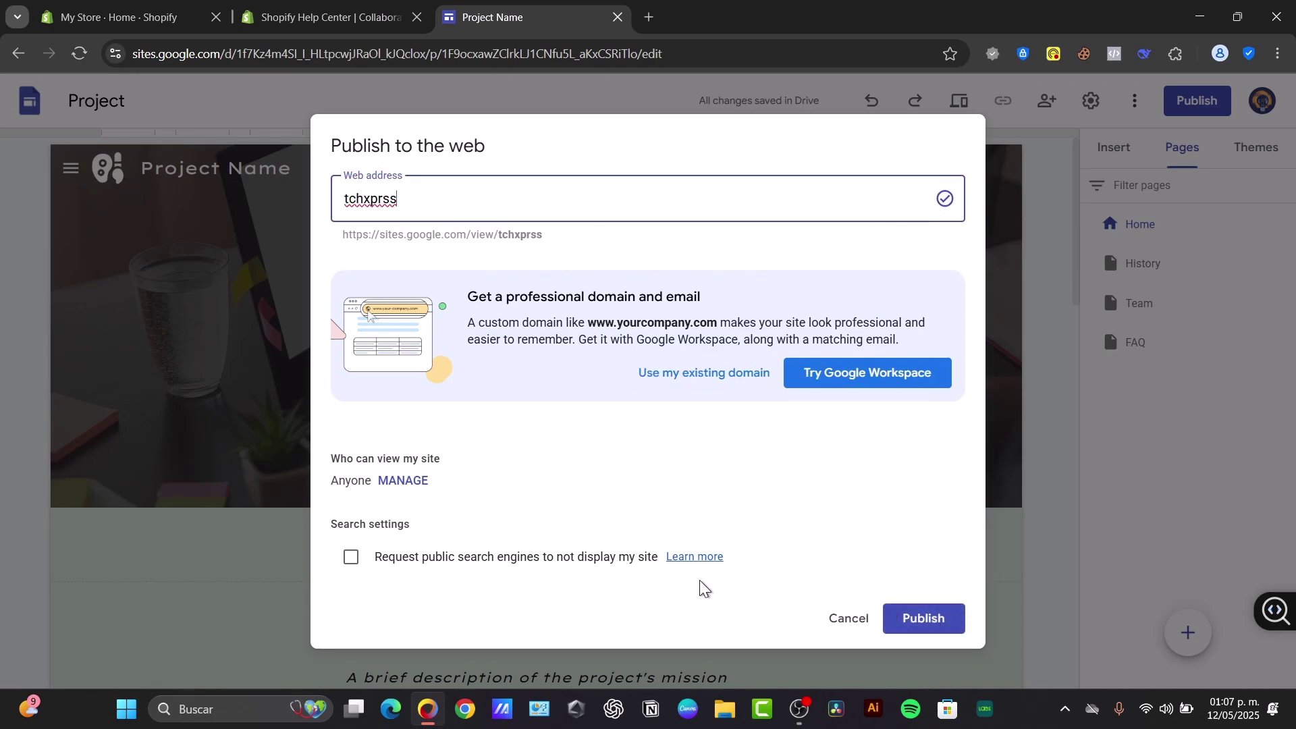
{"action": "left_click_drag", "start_coordinate": [403, 559], "coordinate": [652, 577]}
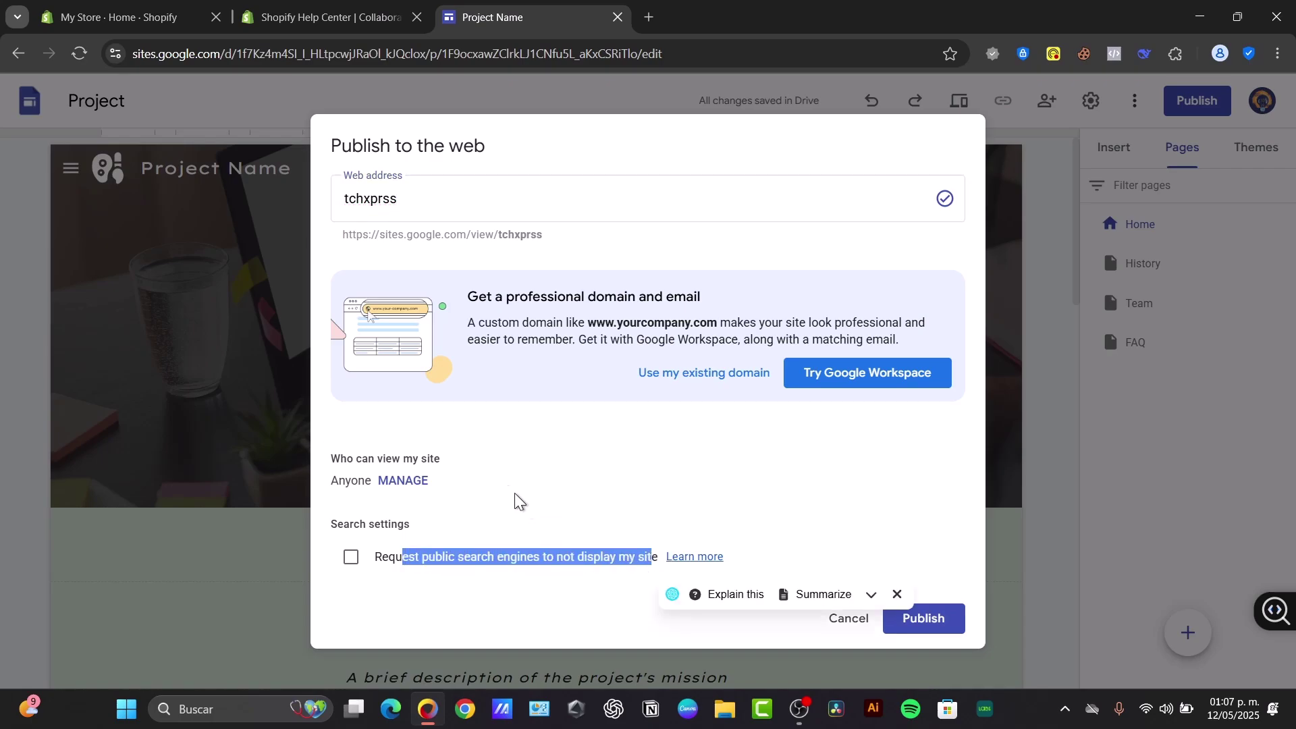
{"action": "left_click", "coordinate": [547, 501]}
{"action": "mouse_move", "coordinate": [359, 458]}
{"action": "left_mouse_down"}
{"action": "mouse_move", "coordinate": [464, 472]}
{"action": "mouse_move", "coordinate": [363, 481]}
{"action": "left_mouse_up"}
{"action": "left_click", "coordinate": [414, 512]}
{"action": "left_click", "coordinate": [920, 618]}
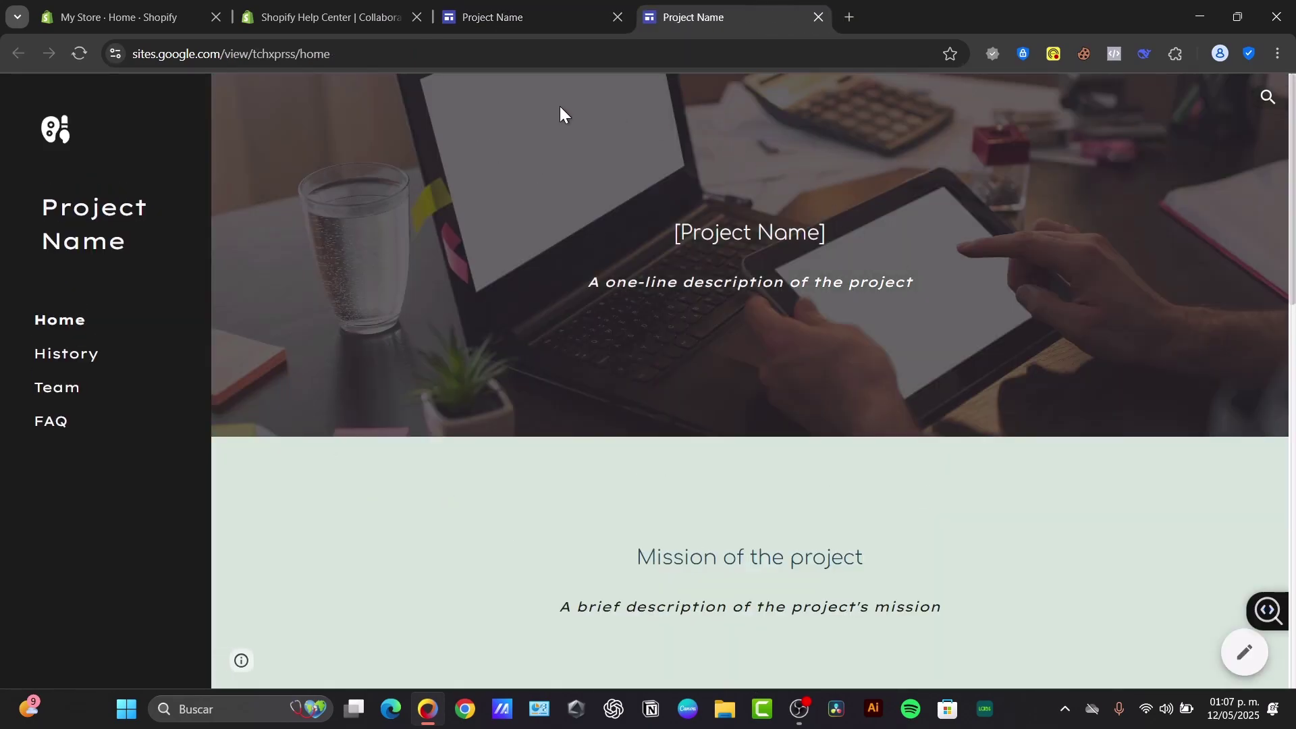
Select the live site's URL, add a blank browser tab, and return to the editor
{"action": "left_click", "coordinate": [223, 54]}
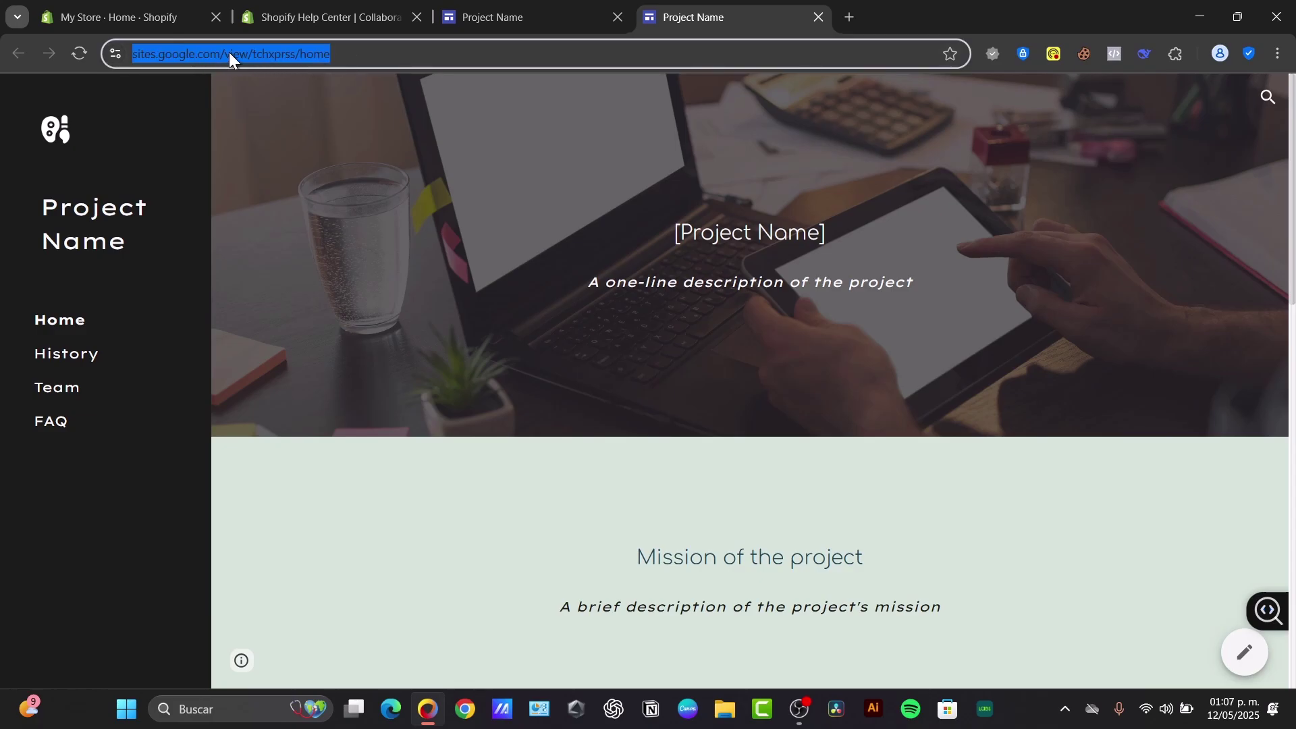
{"action": "left_click", "coordinate": [849, 17]}
{"action": "left_click", "coordinate": [533, 15]}
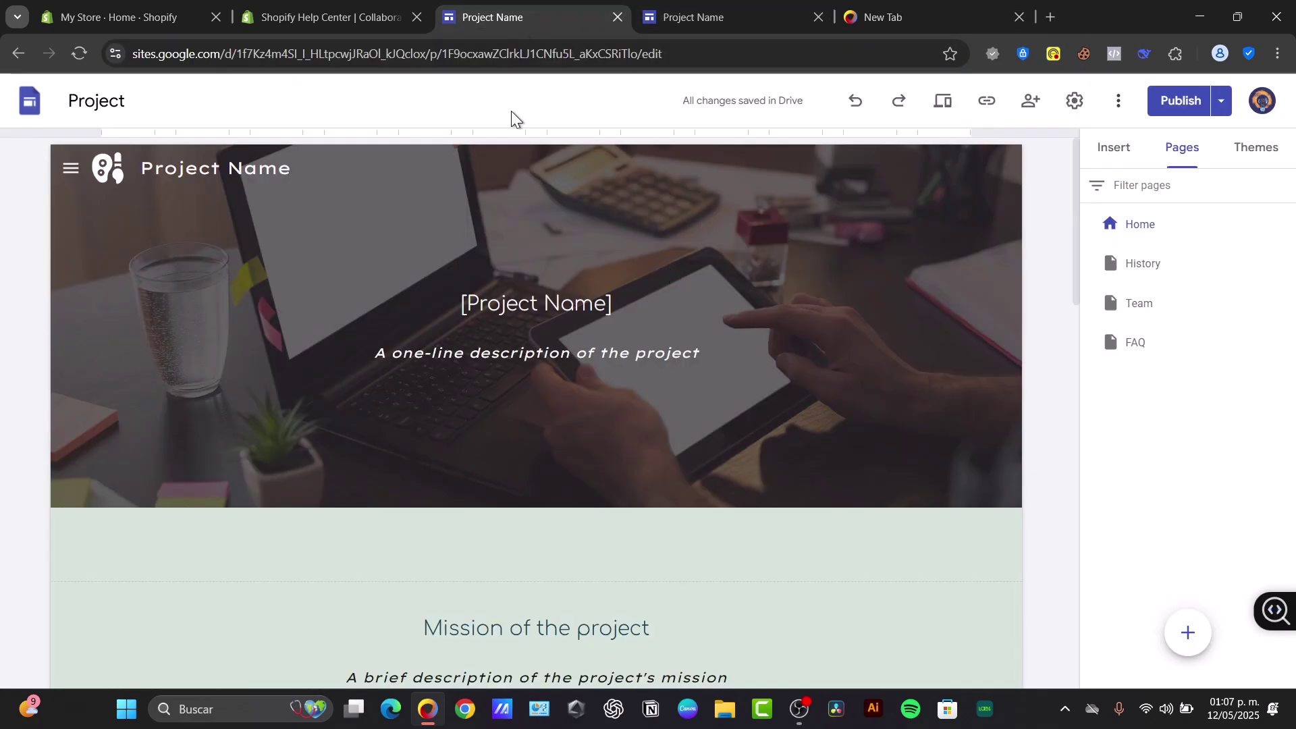
In the blank tab, search Google for namecheap and open the namecheap.com home page
{"action": "left_click", "coordinate": [721, 6]}
{"action": "left_click", "coordinate": [847, 8]}
{"action": "left_click", "coordinate": [750, 51]}
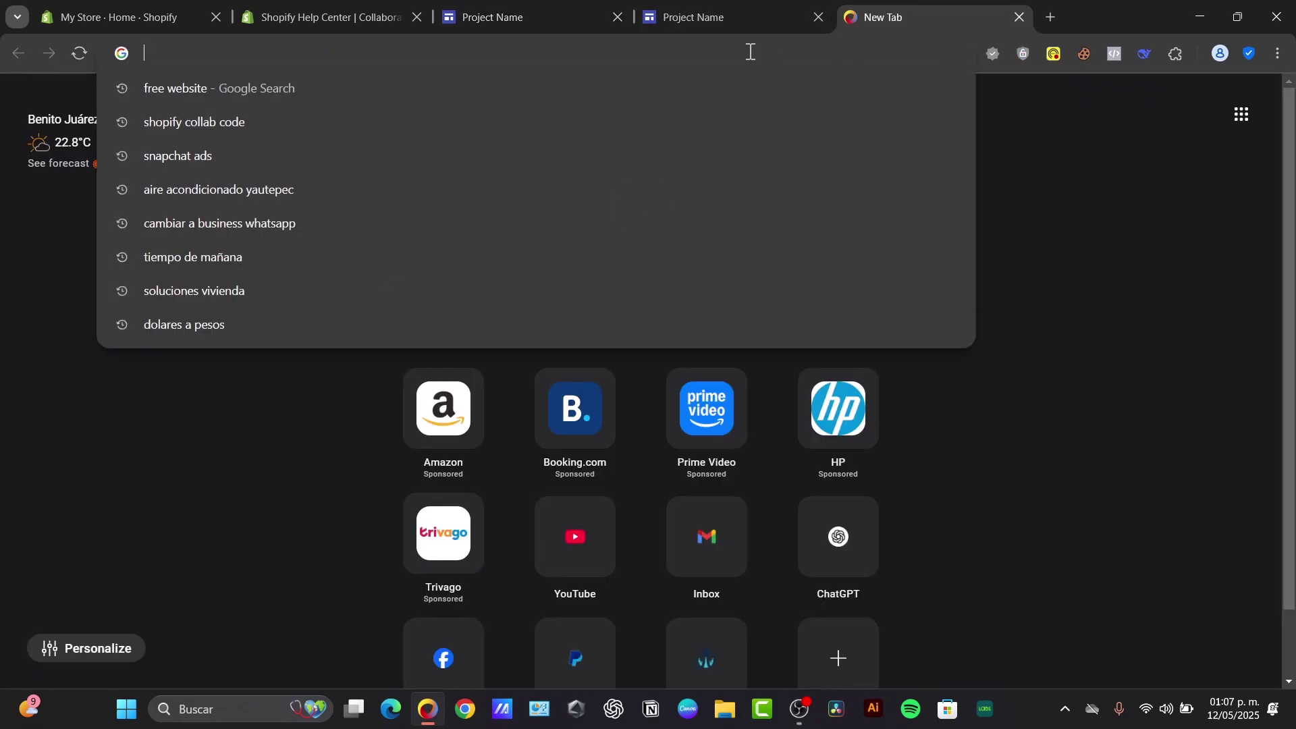
{"action": "type", "text": "namech"}
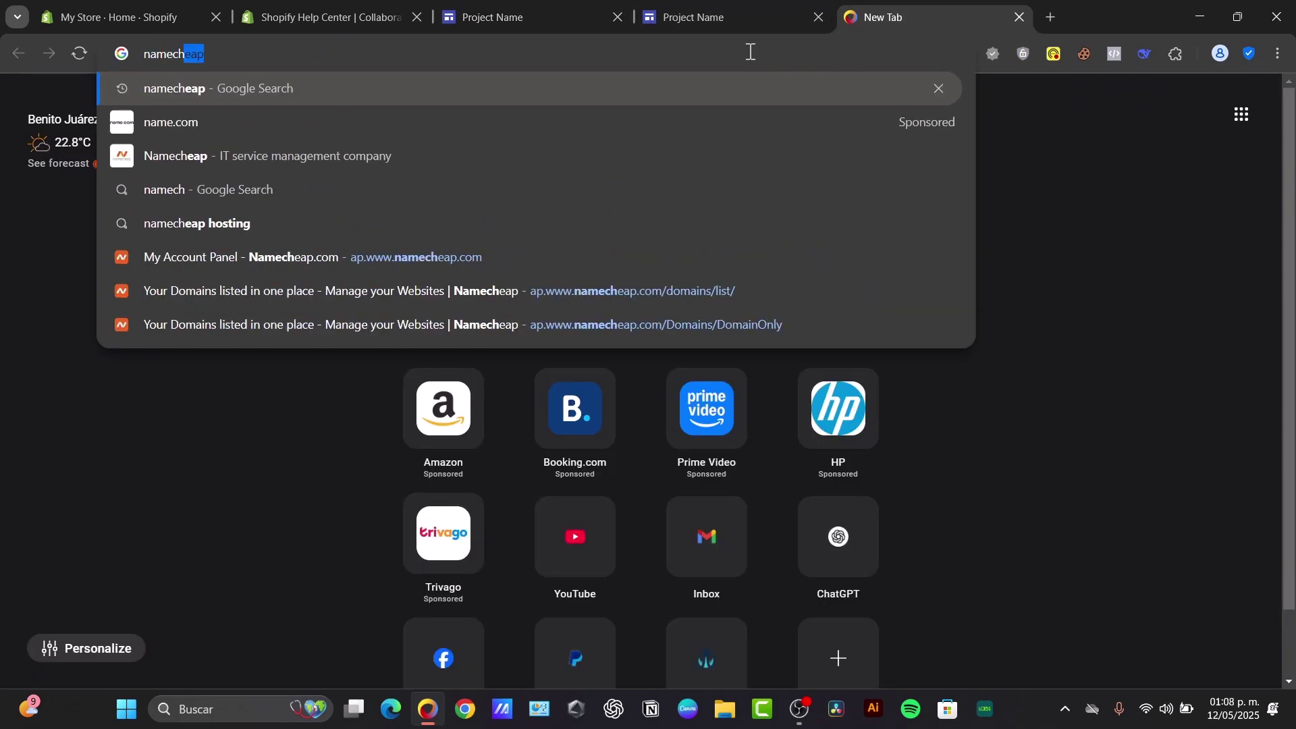
{"action": "key", "text": "Return"}
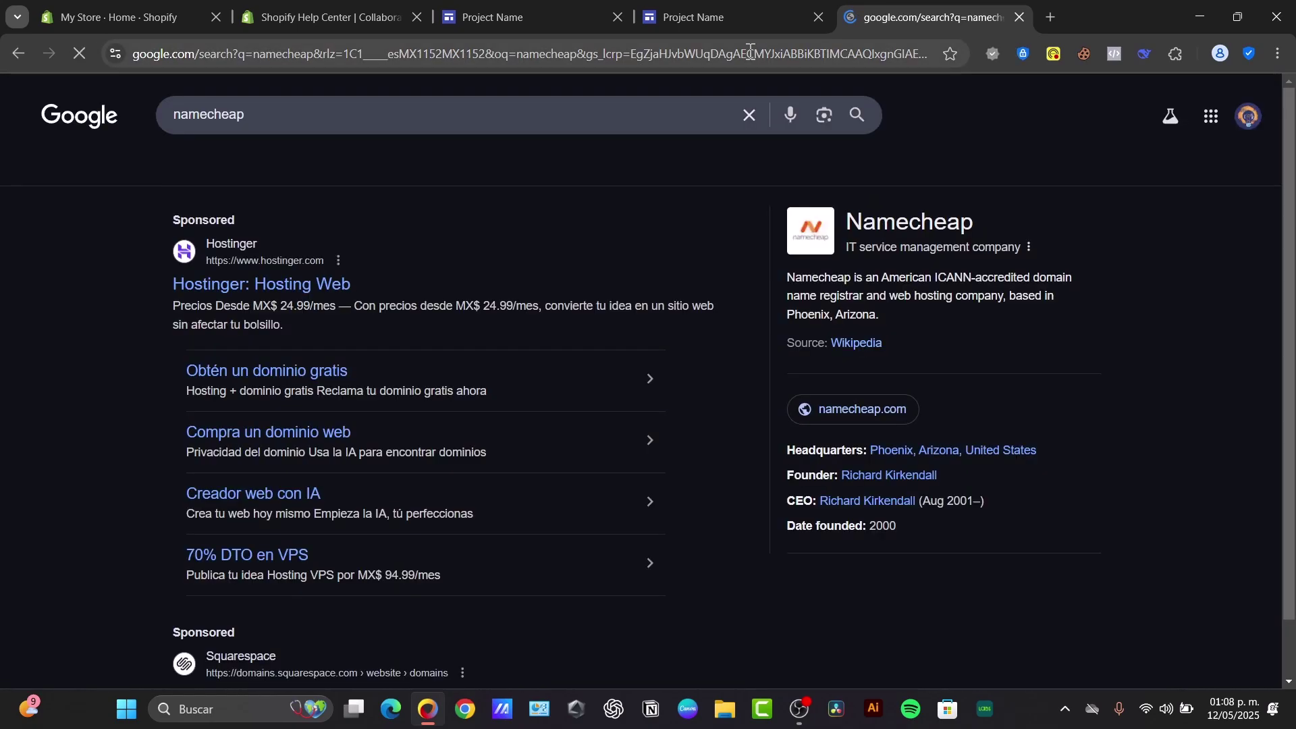
{"action": "scroll", "coordinate": [351, 545], "scroll_direction": "down", "scroll_amount": 6}
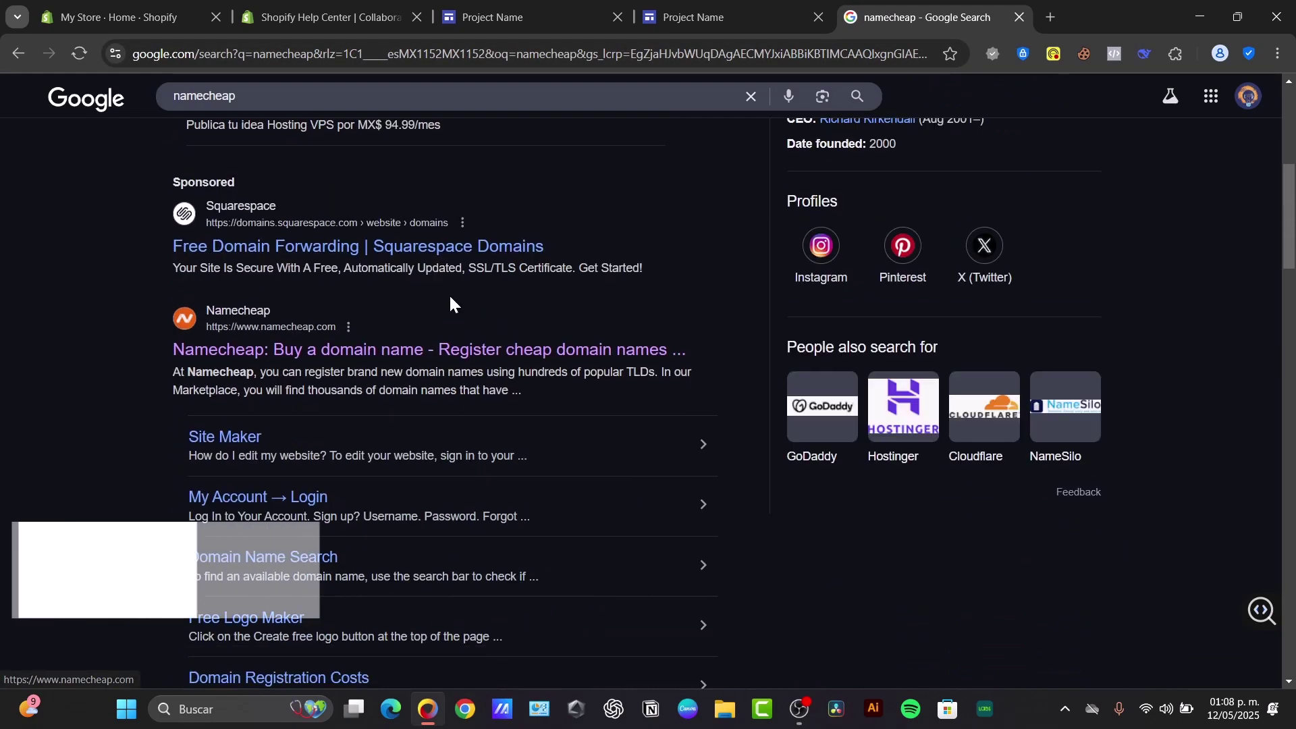
{"action": "left_click", "coordinate": [424, 344]}
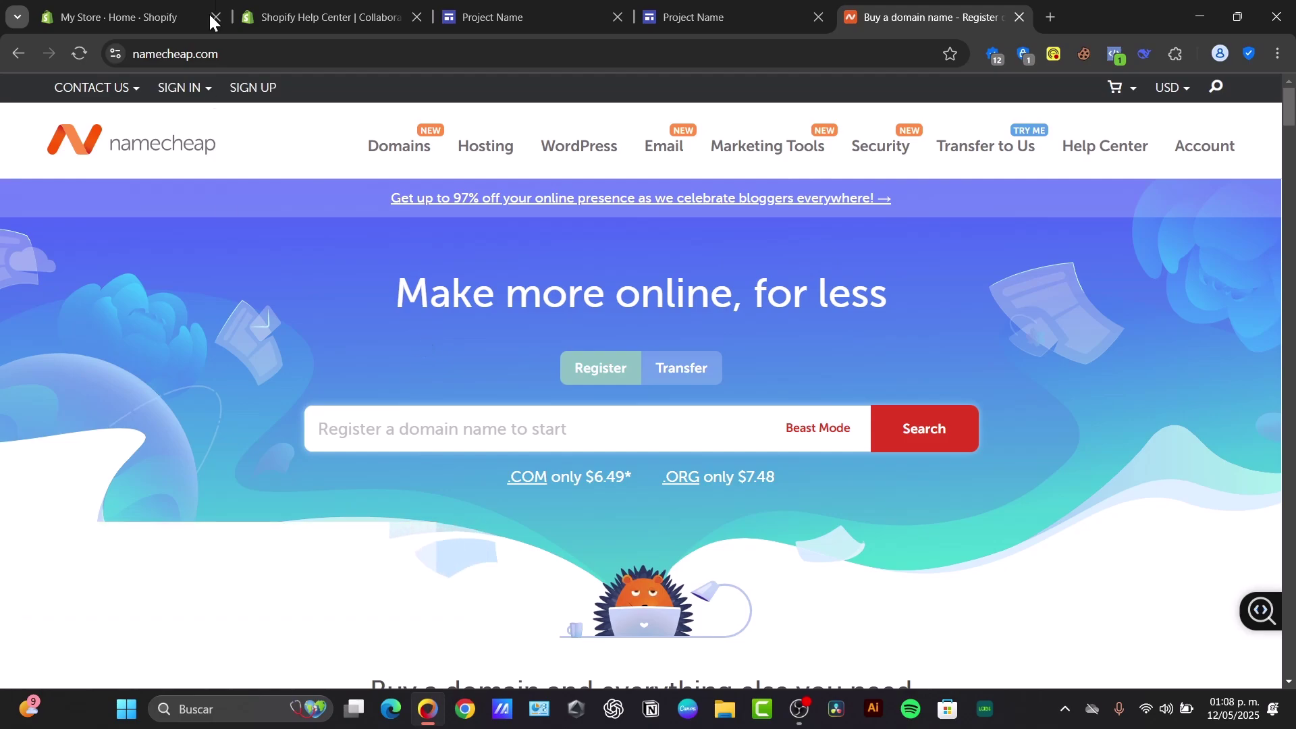
Search Namecheap for tchxprss domain names
{"action": "left_click", "coordinate": [465, 6]}
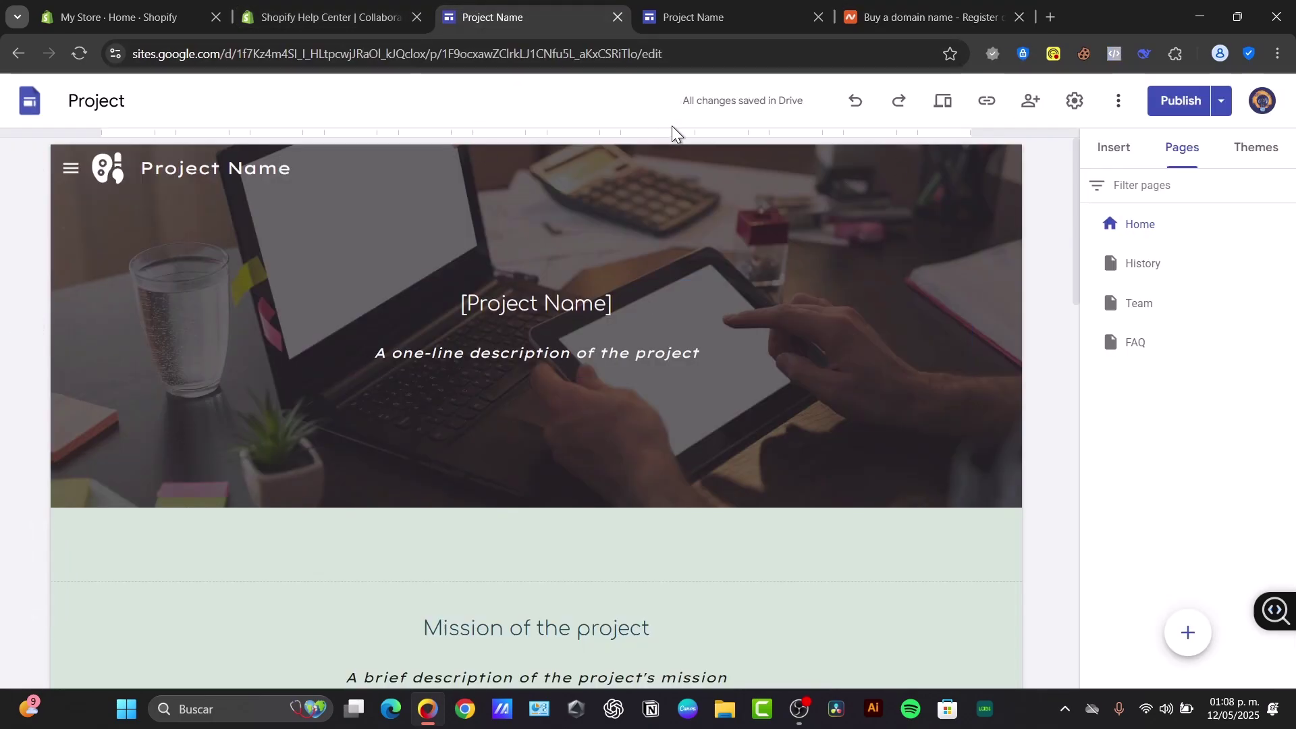
{"action": "left_click", "coordinate": [852, 22]}
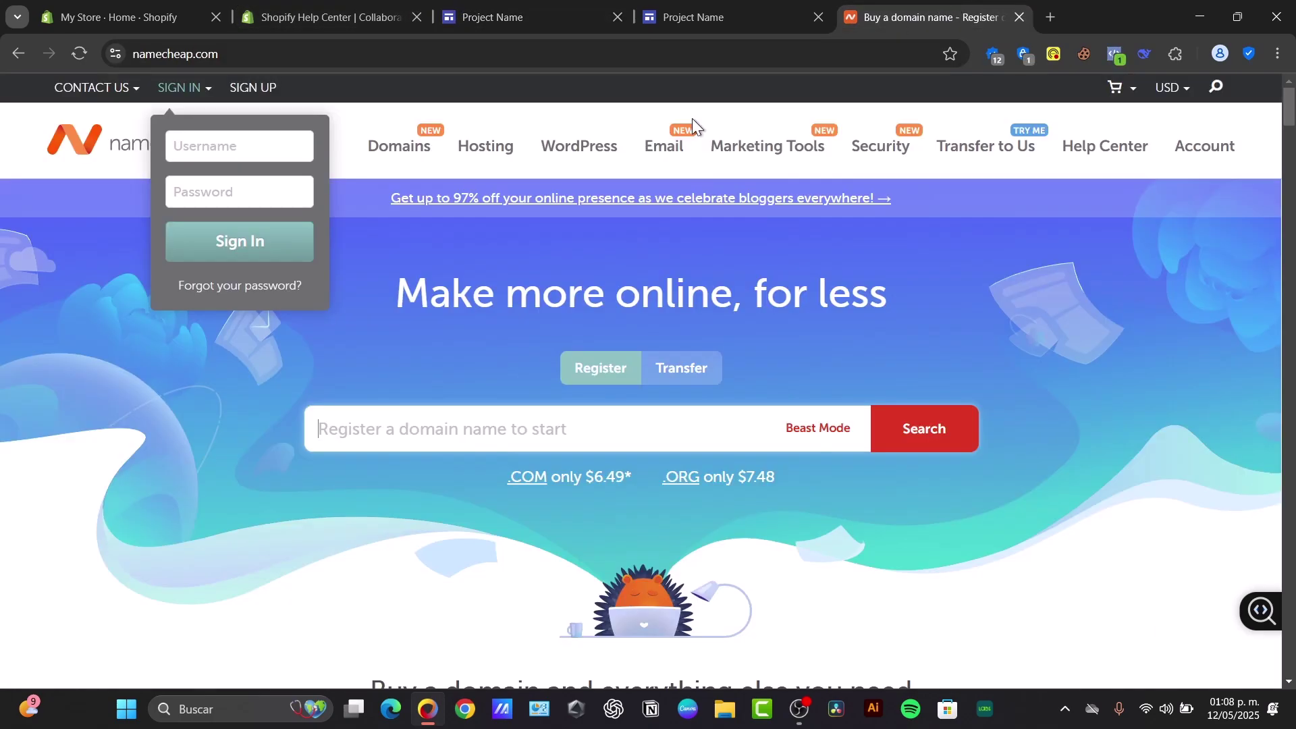
{"action": "left_click", "coordinate": [542, 435]}
{"action": "type", "text": "te"}
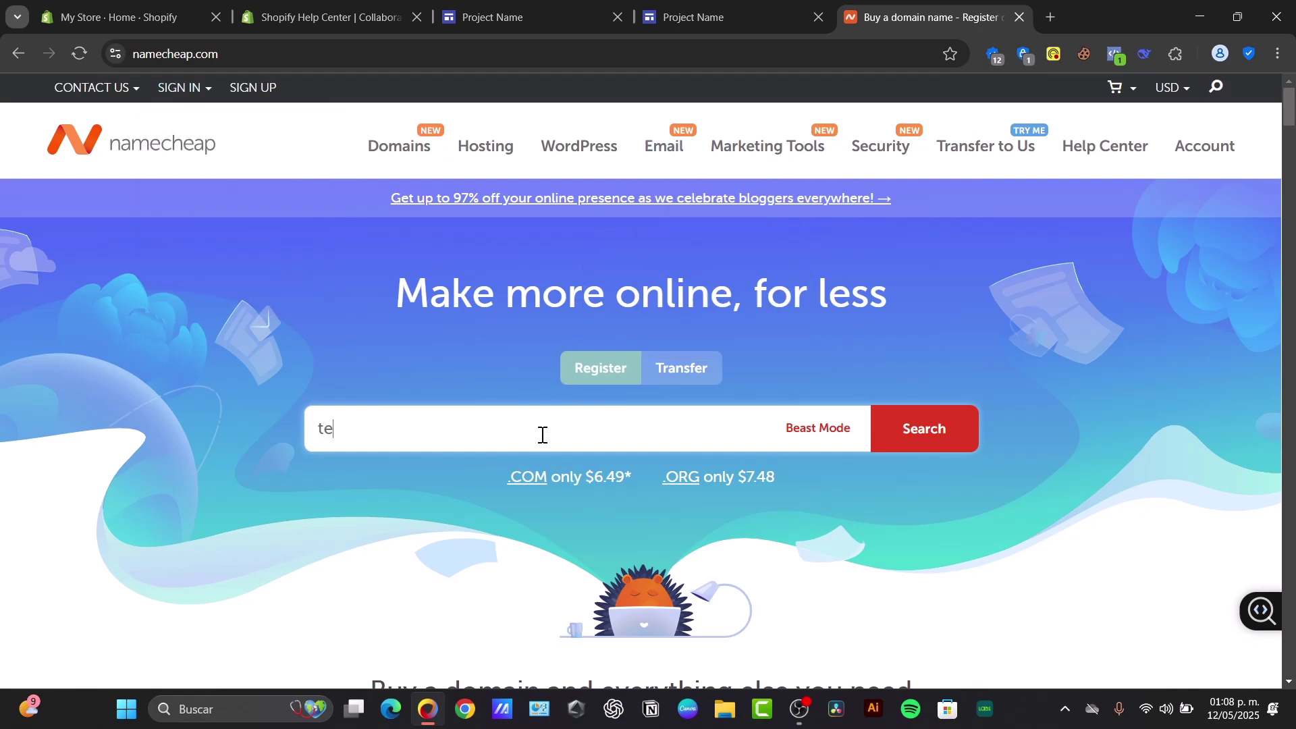
{"action": "type", "text": "hxprss"}
{"action": "key", "text": "Return"}
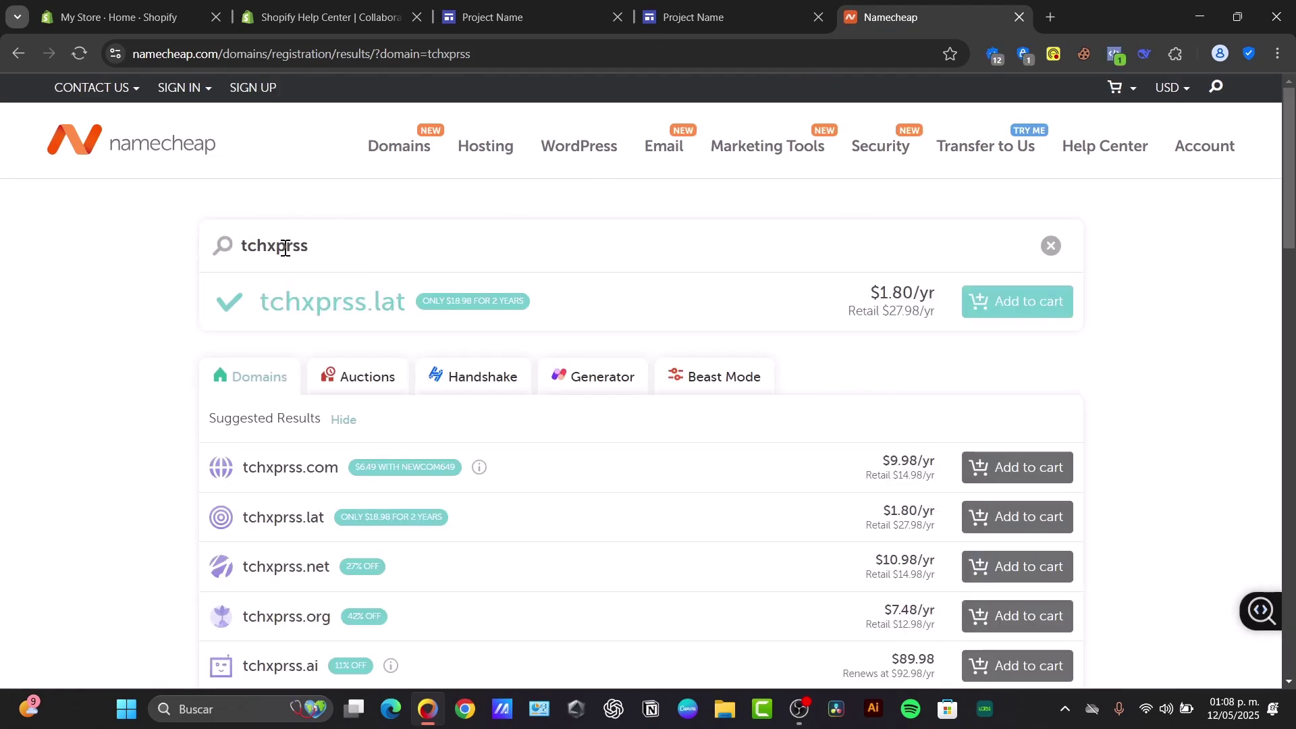
Scroll the results and highlight tchxprss.online and its $0.98/yr price
{"action": "scroll", "coordinate": [613, 436], "scroll_direction": "down", "scroll_amount": 7}
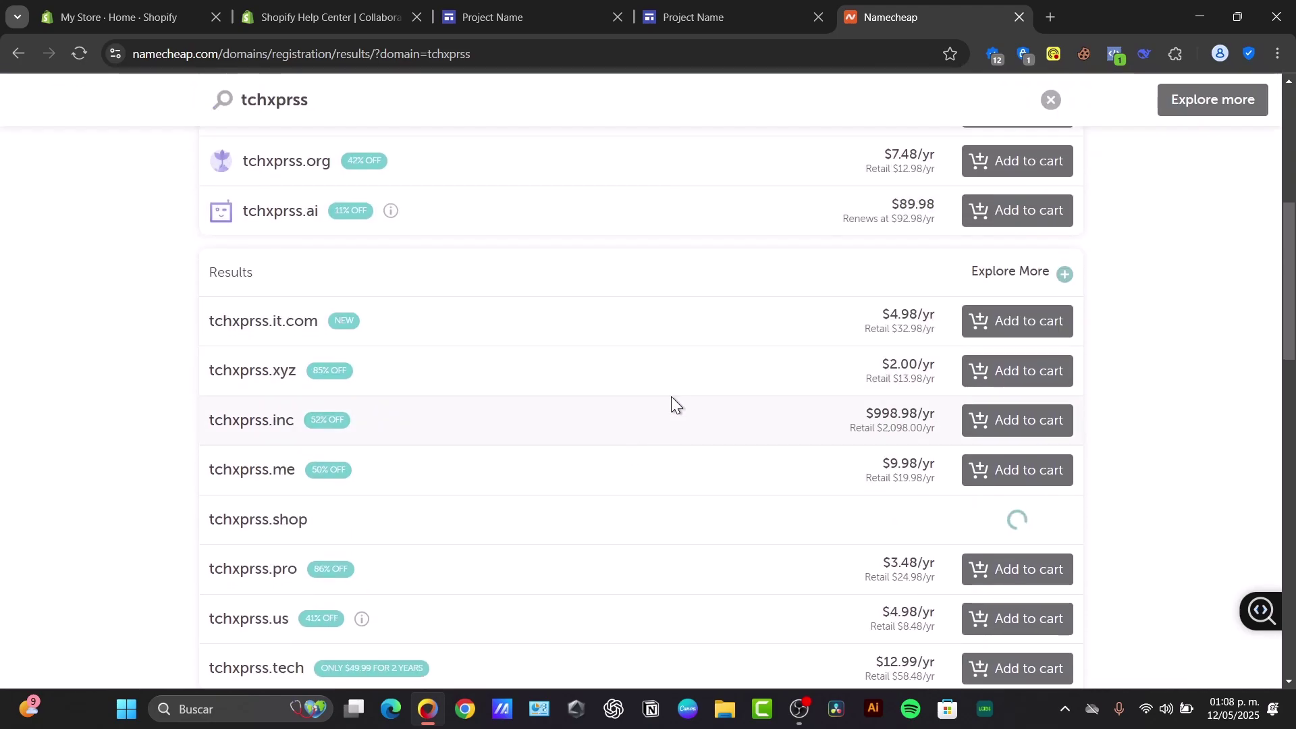
{"action": "scroll", "coordinate": [963, 507], "scroll_direction": "down", "scroll_amount": 6}
{"action": "scroll", "coordinate": [952, 460], "scroll_direction": "down", "scroll_amount": 3}
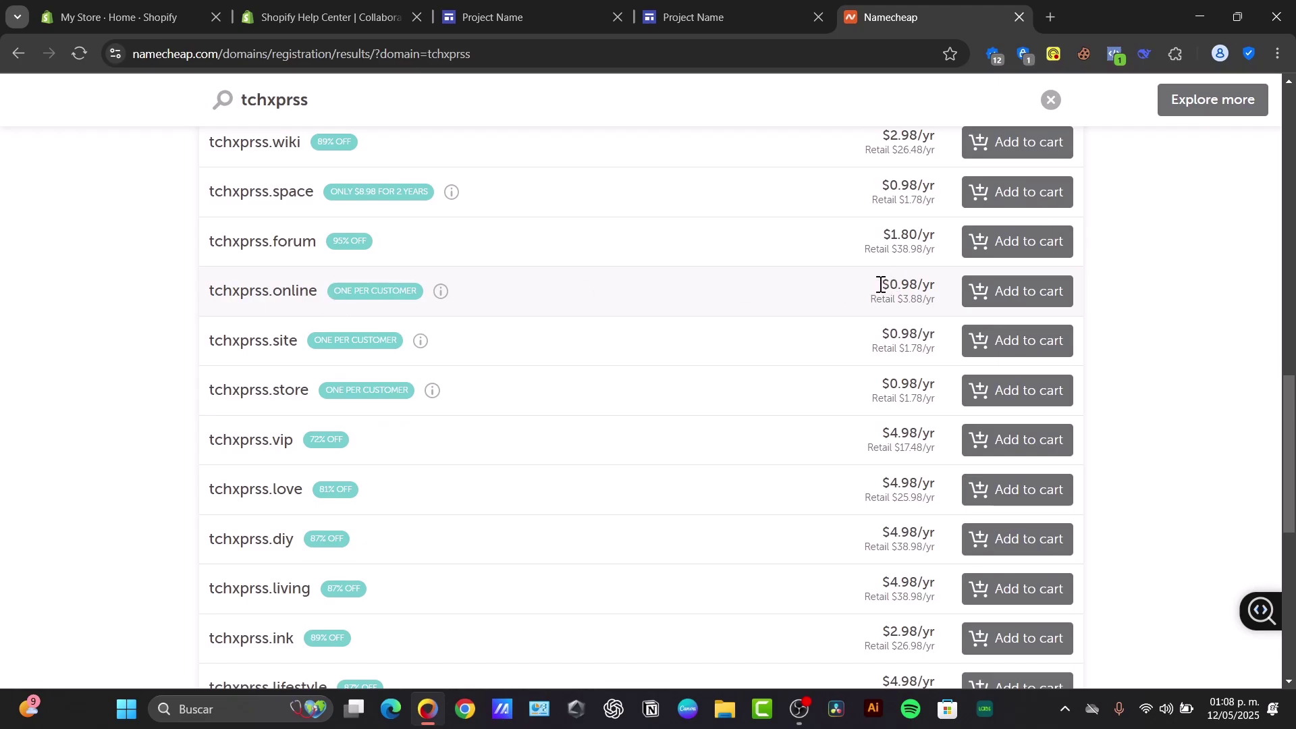
{"action": "left_click_drag", "start_coordinate": [881, 285], "coordinate": [949, 285]}
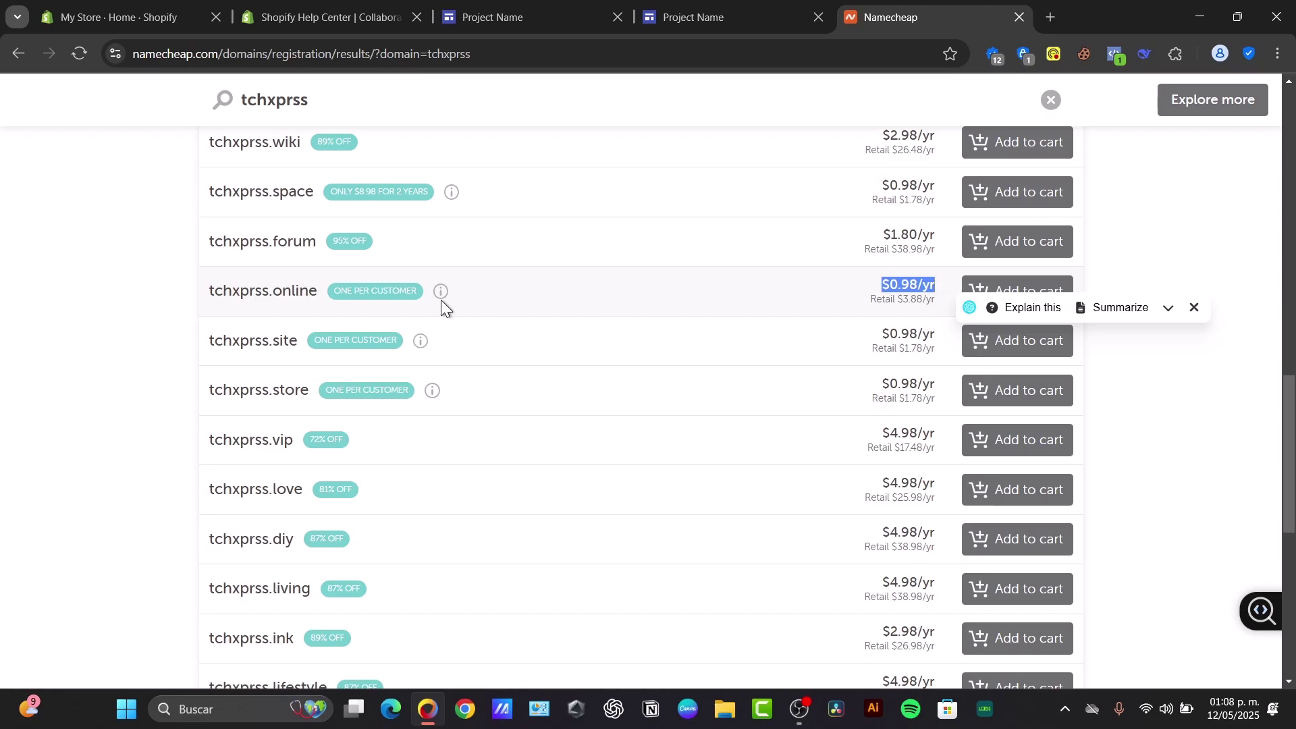
{"action": "left_click_drag", "start_coordinate": [315, 291], "coordinate": [205, 300]}
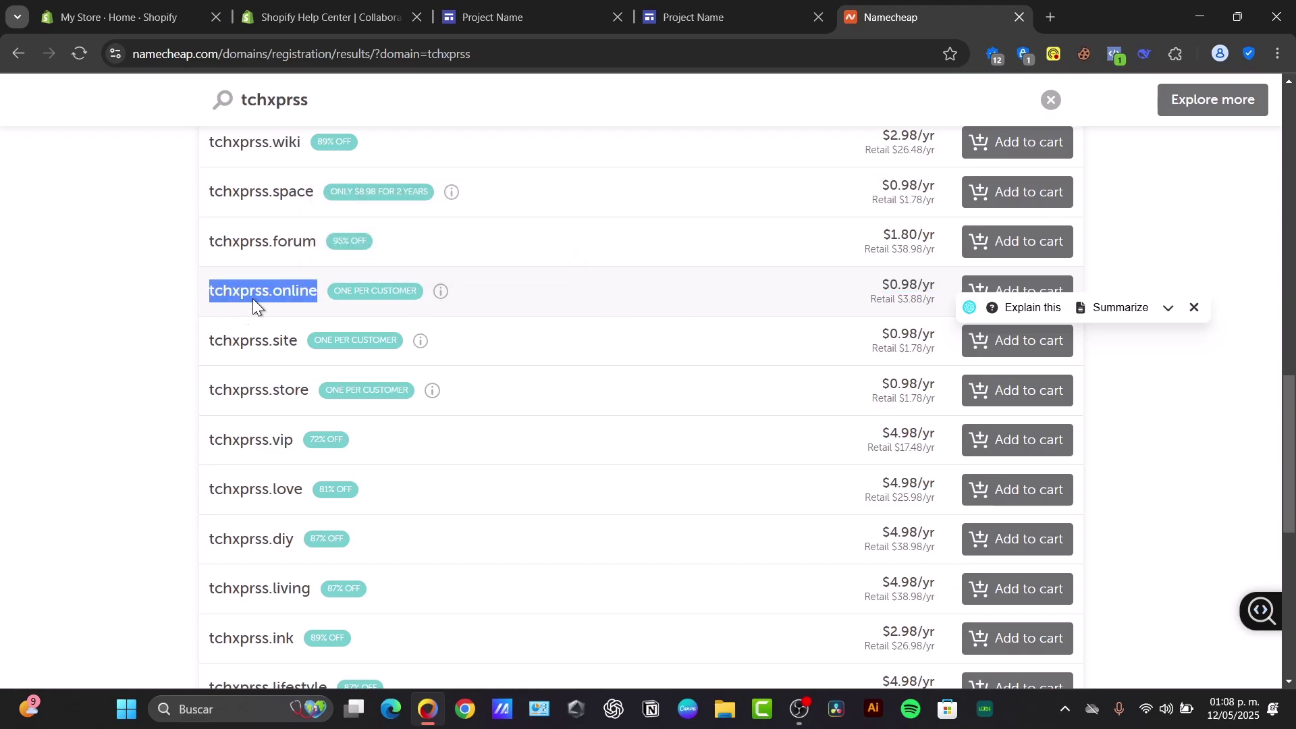
Bring up the live sites.google.com/view/tchxprss home page and scroll through its sections
{"action": "left_click", "coordinate": [730, 15]}
{"action": "left_click", "coordinate": [526, 16]}
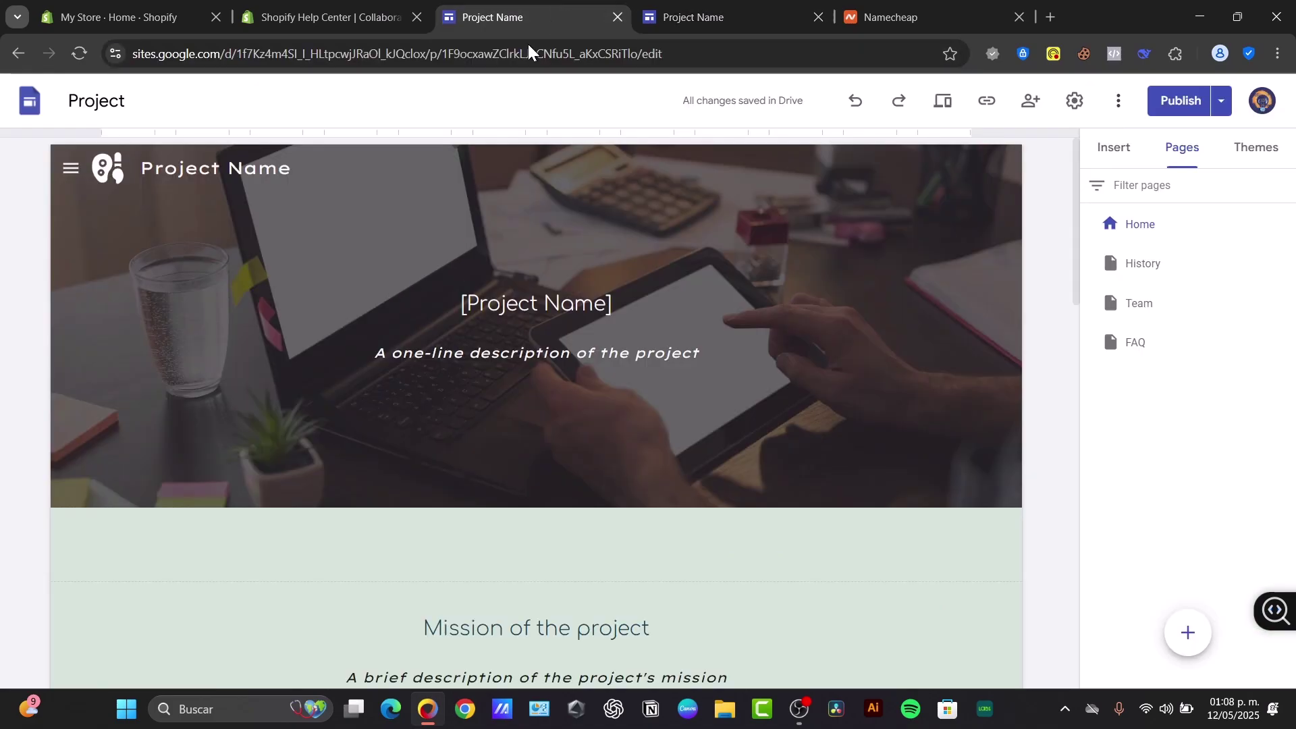
{"action": "left_click", "coordinate": [715, 15]}
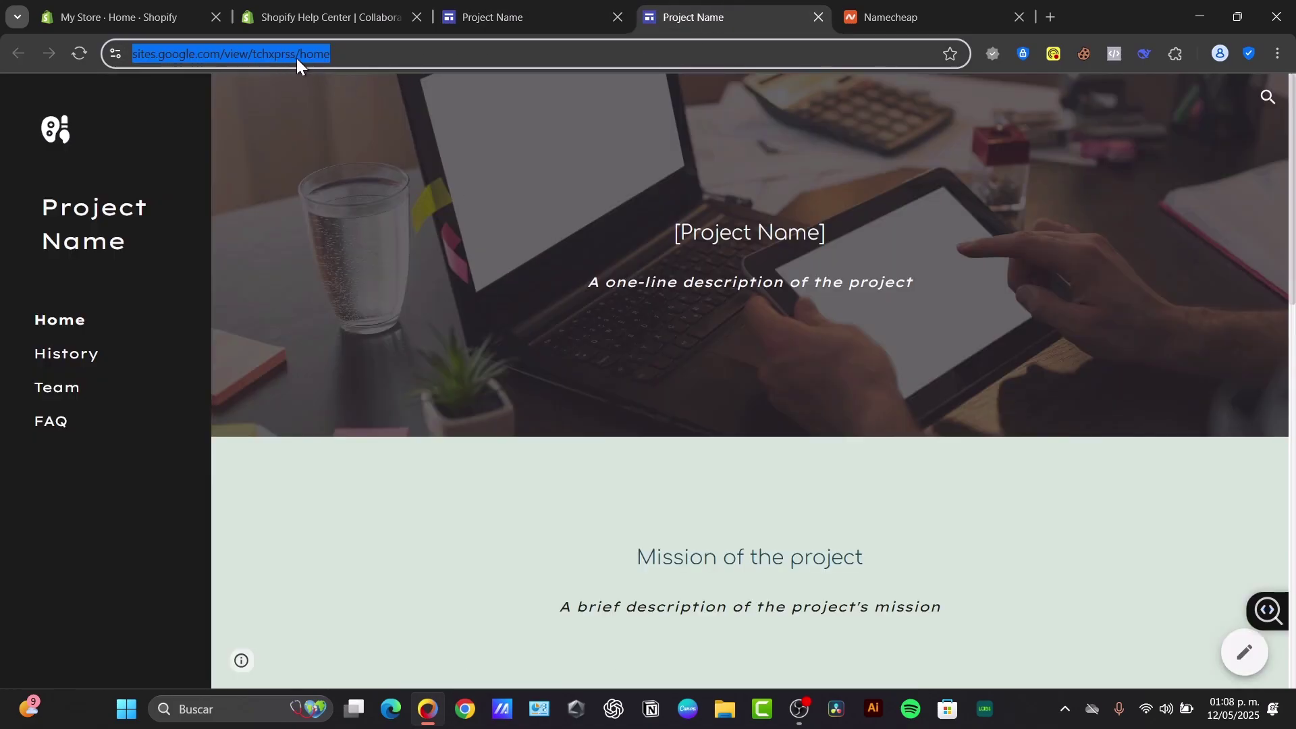
{"action": "scroll", "coordinate": [673, 253], "scroll_direction": "down", "scroll_amount": 11}
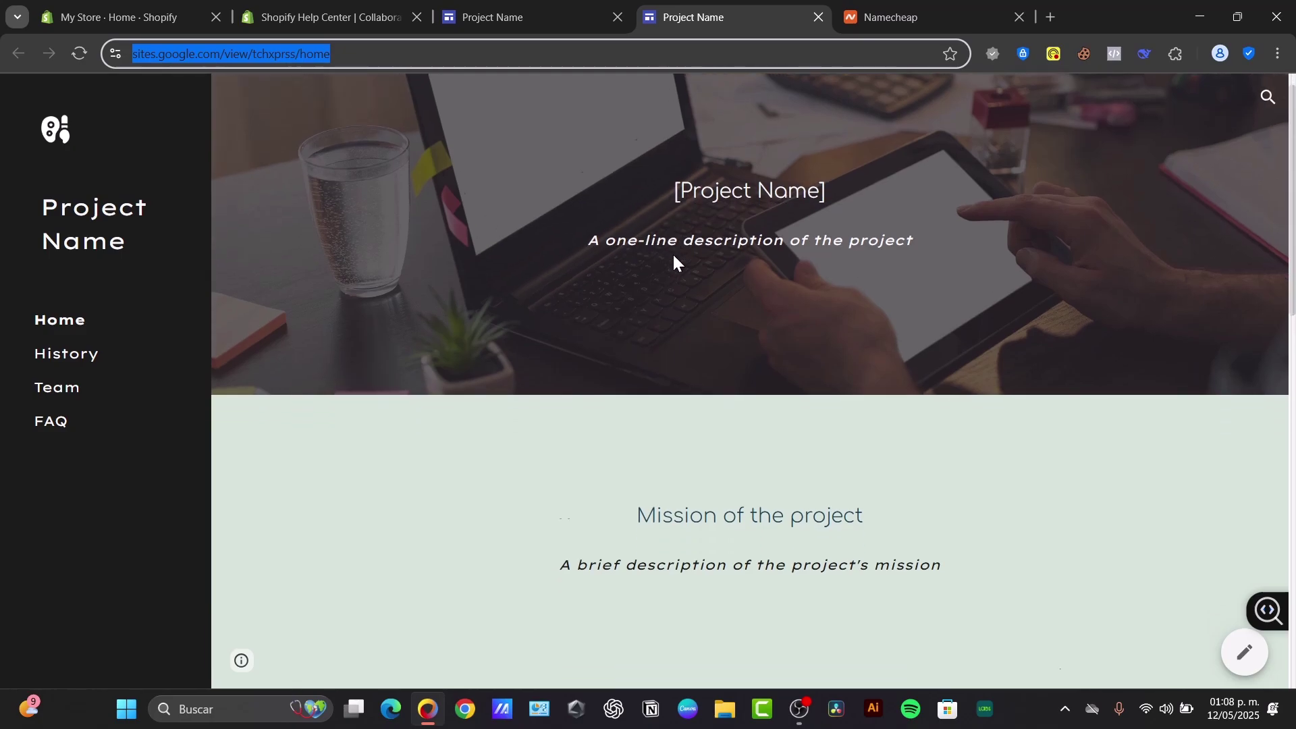
{"action": "scroll", "coordinate": [673, 261], "scroll_direction": "up", "scroll_amount": 7}
{"action": "scroll", "coordinate": [792, 365], "scroll_direction": "up", "scroll_amount": 4}
{"action": "scroll", "coordinate": [897, 365], "scroll_direction": "down", "scroll_amount": 11}
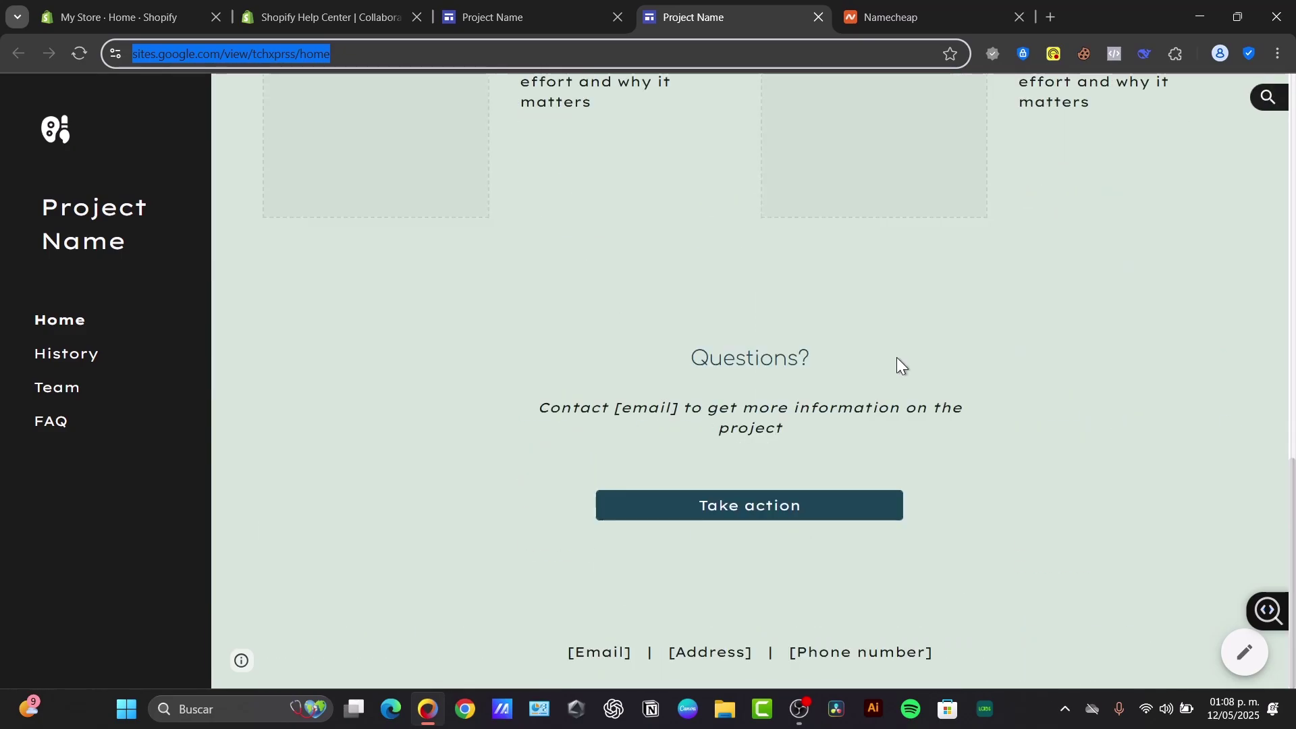
{"action": "scroll", "coordinate": [822, 325], "scroll_direction": "up", "scroll_amount": 6}
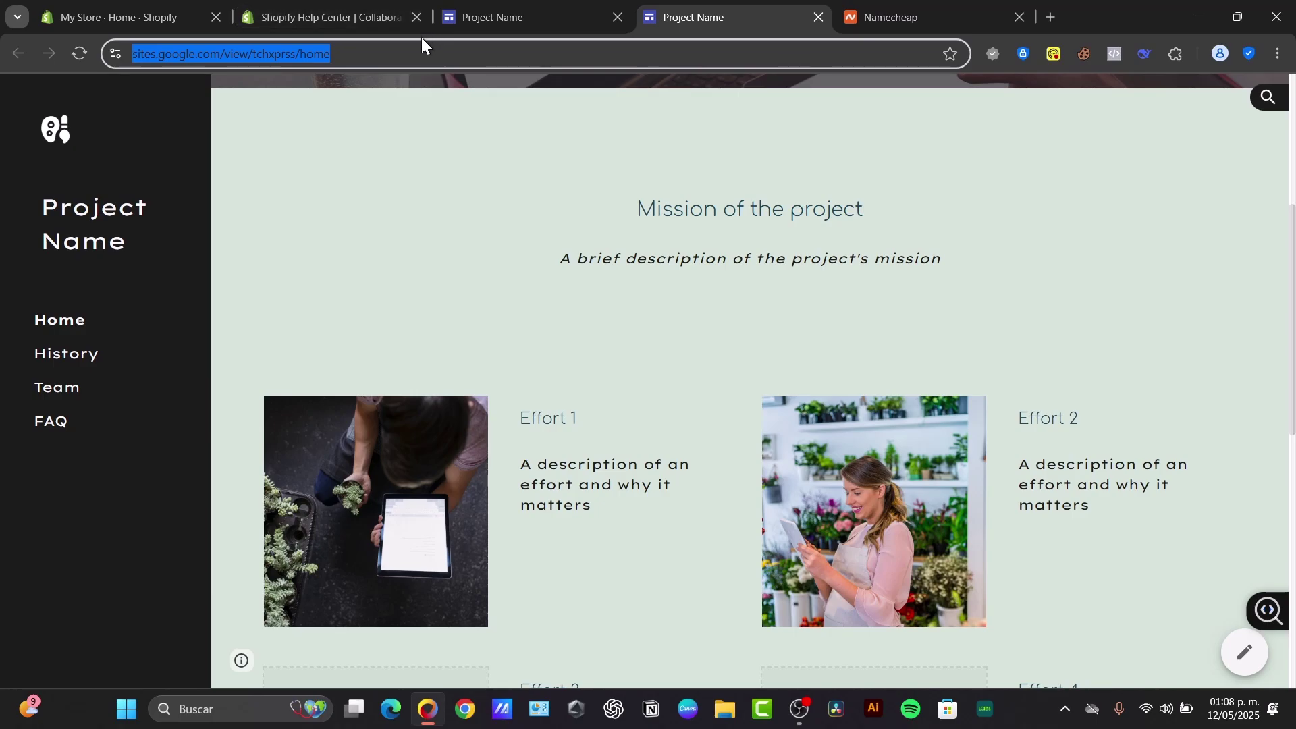